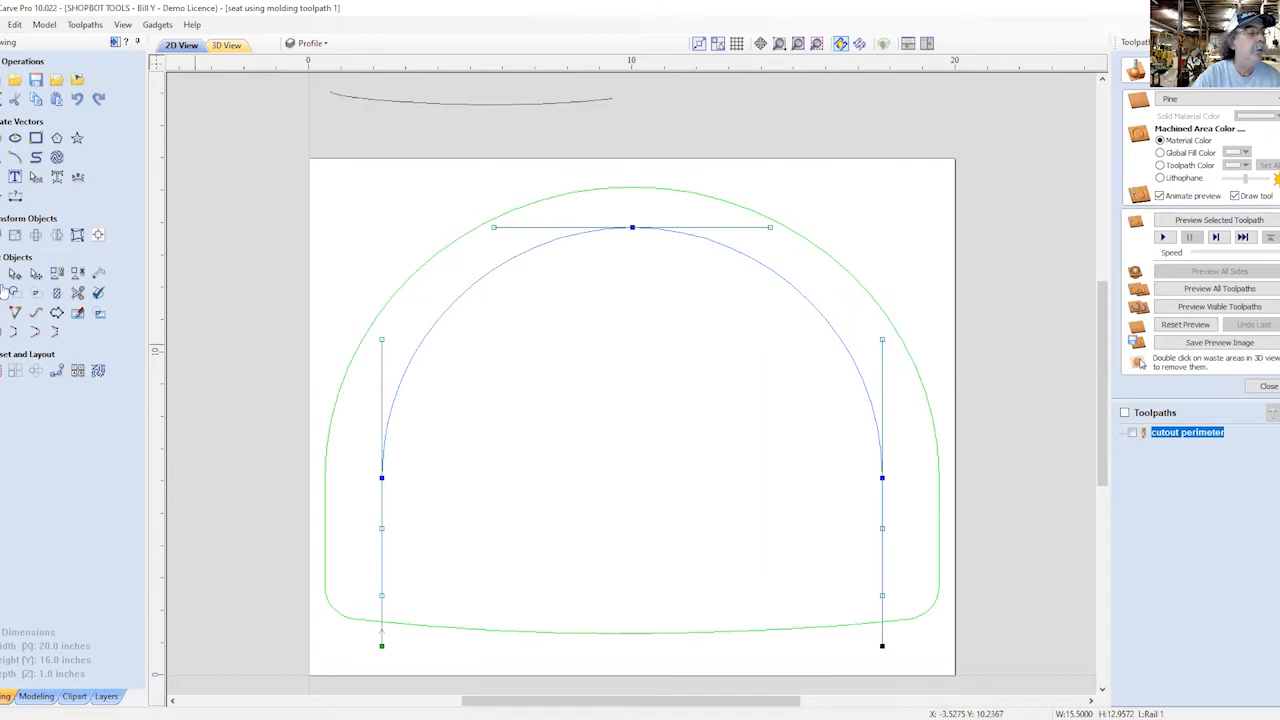
Step: Start a Moulding Toolpath with the inner arch as the drive rail and the open curve above the board as the profile
{"action": "left_click", "coordinate": [14, 272]}
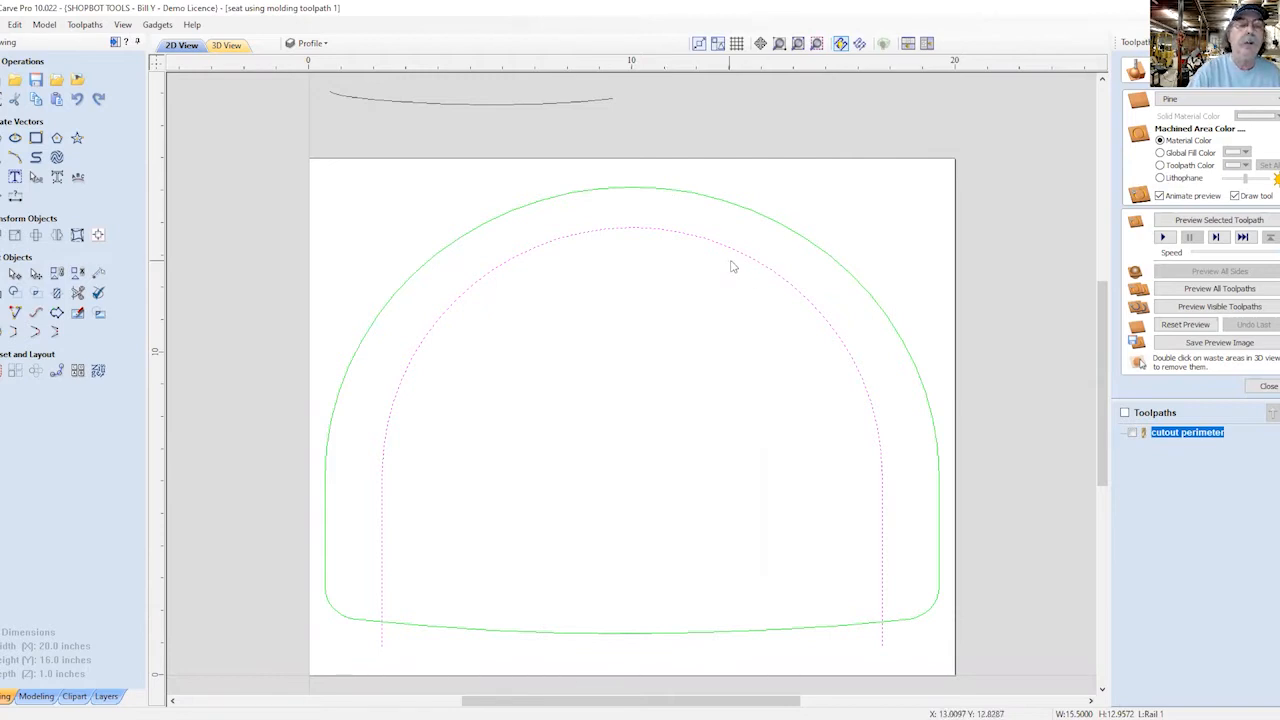
{"action": "left_click", "coordinate": [492, 106]}
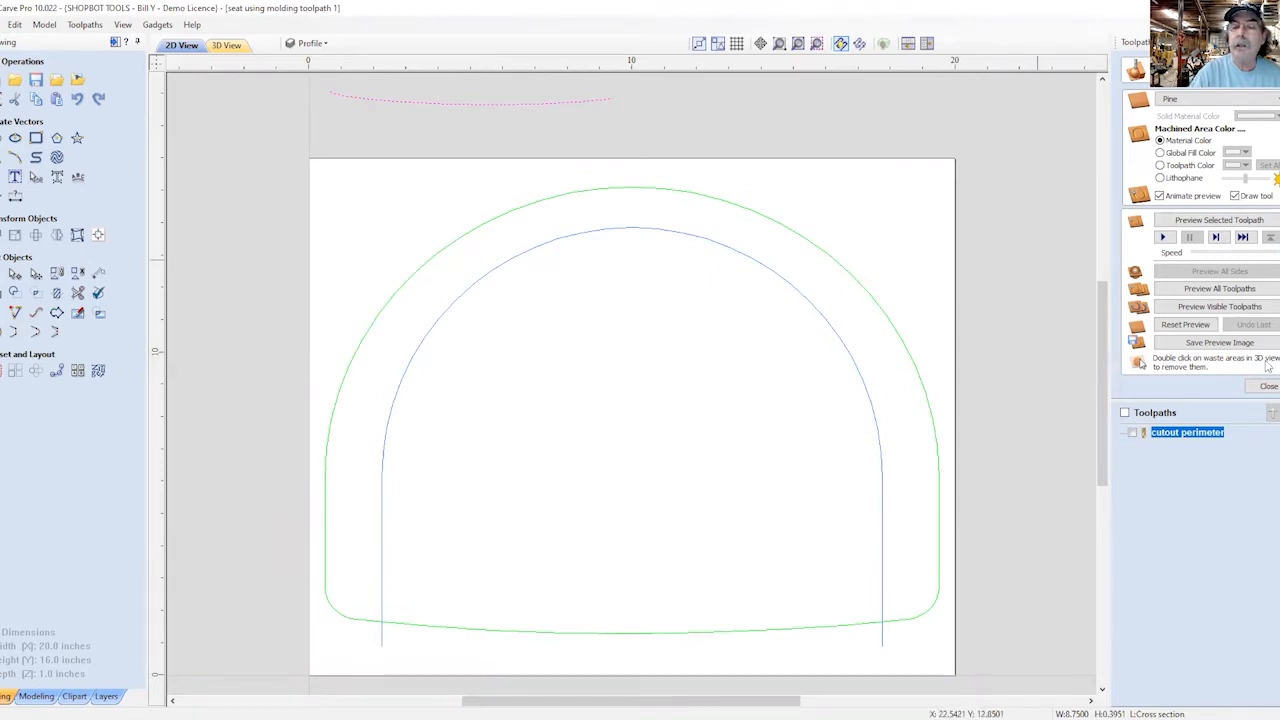
{"action": "left_click", "coordinate": [1268, 386]}
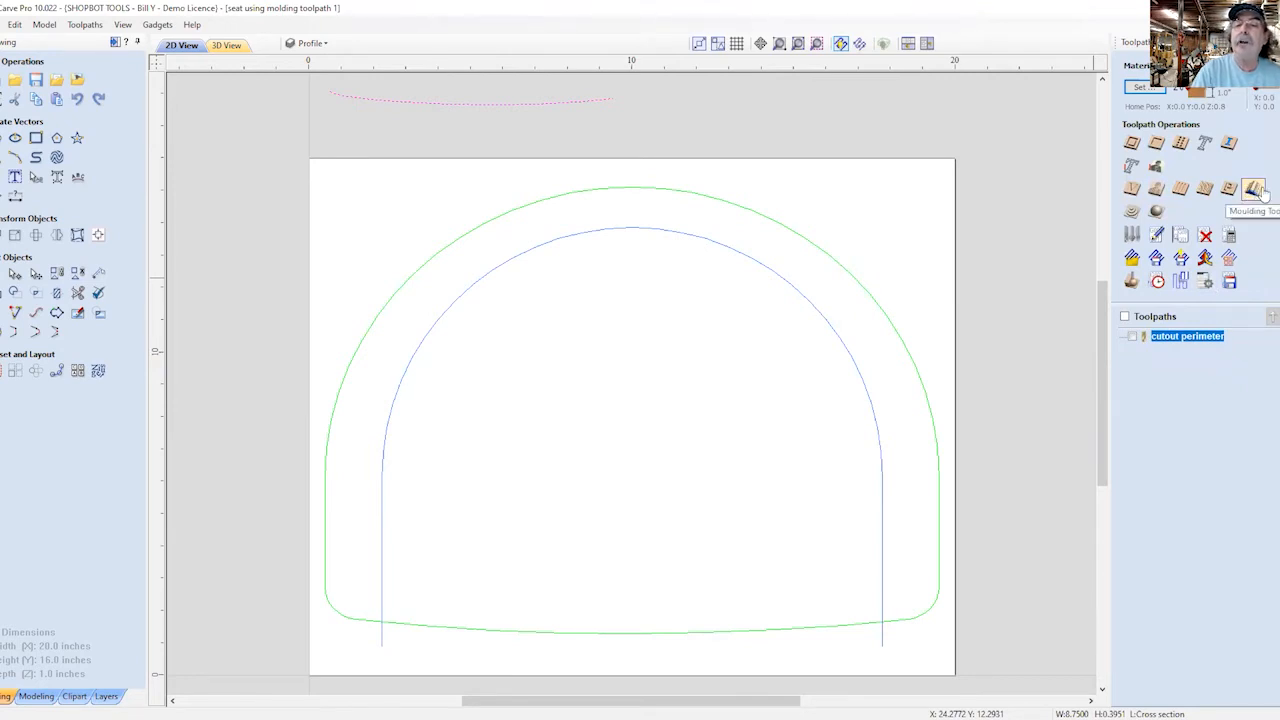
{"action": "left_click", "coordinate": [1255, 190]}
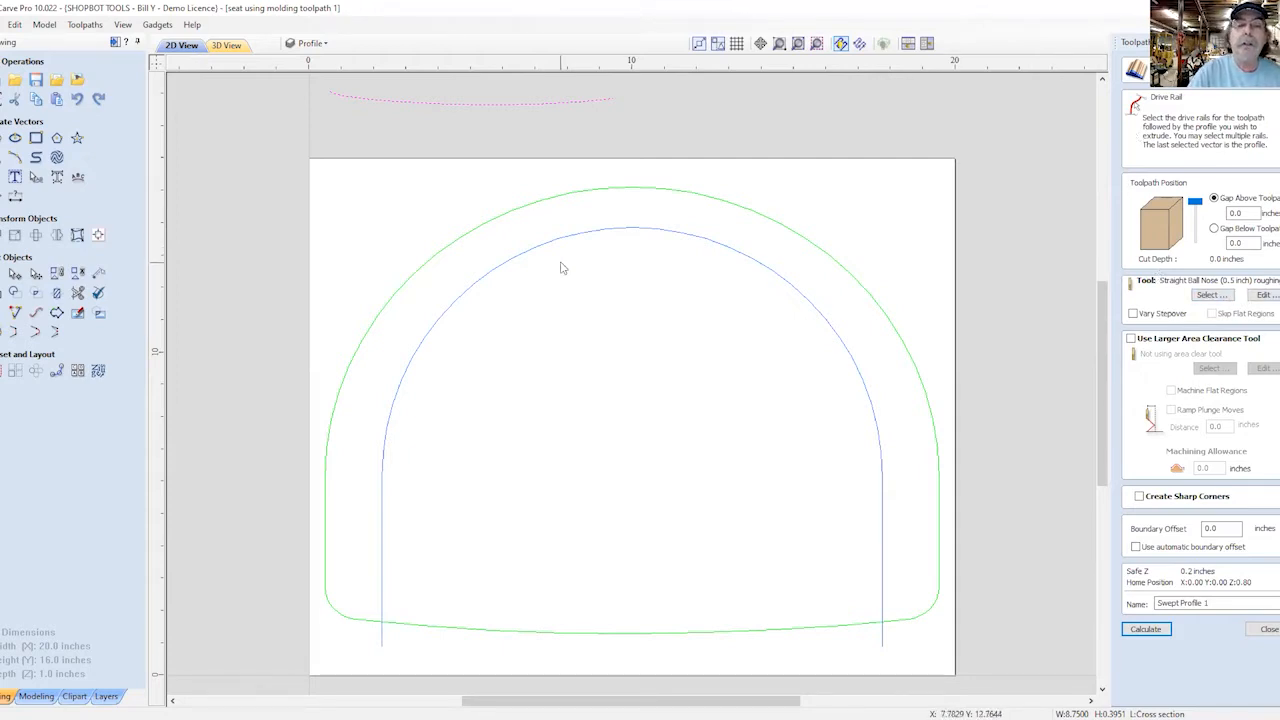
{"action": "left_click", "coordinate": [900, 212]}
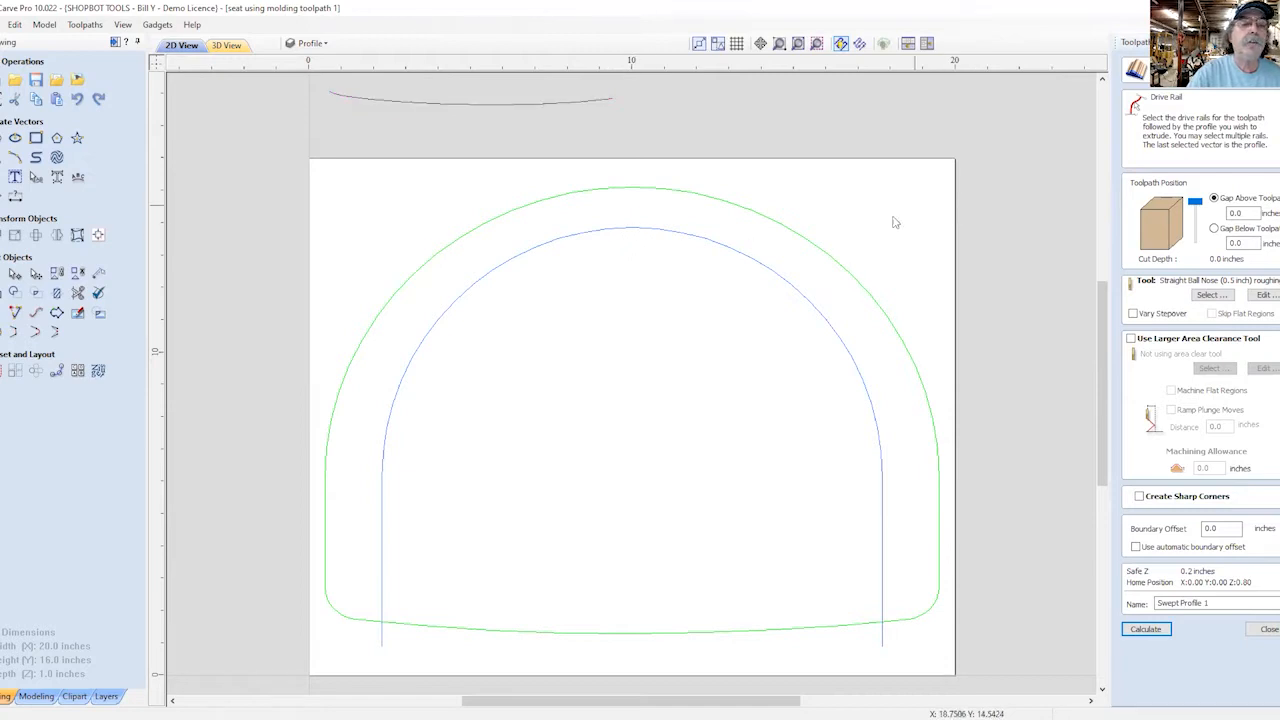
{"action": "left_click", "coordinate": [714, 246]}
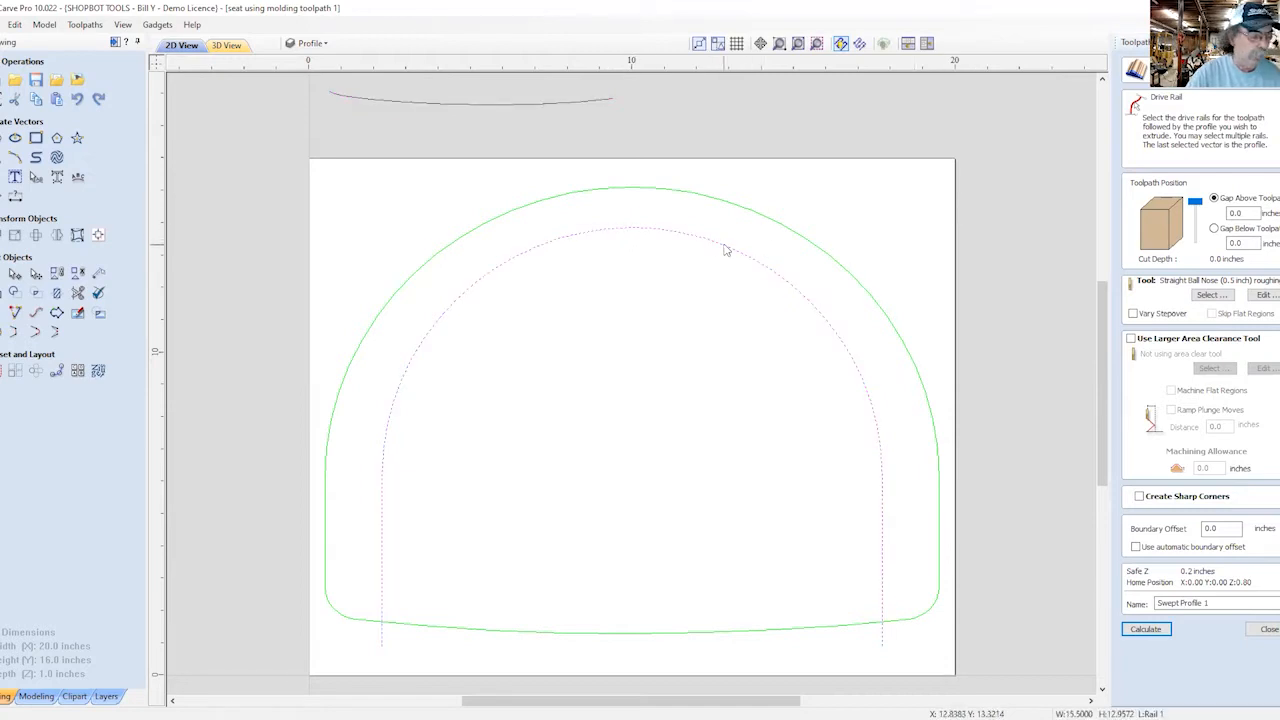
{"action": "left_click", "coordinate": [598, 101]}
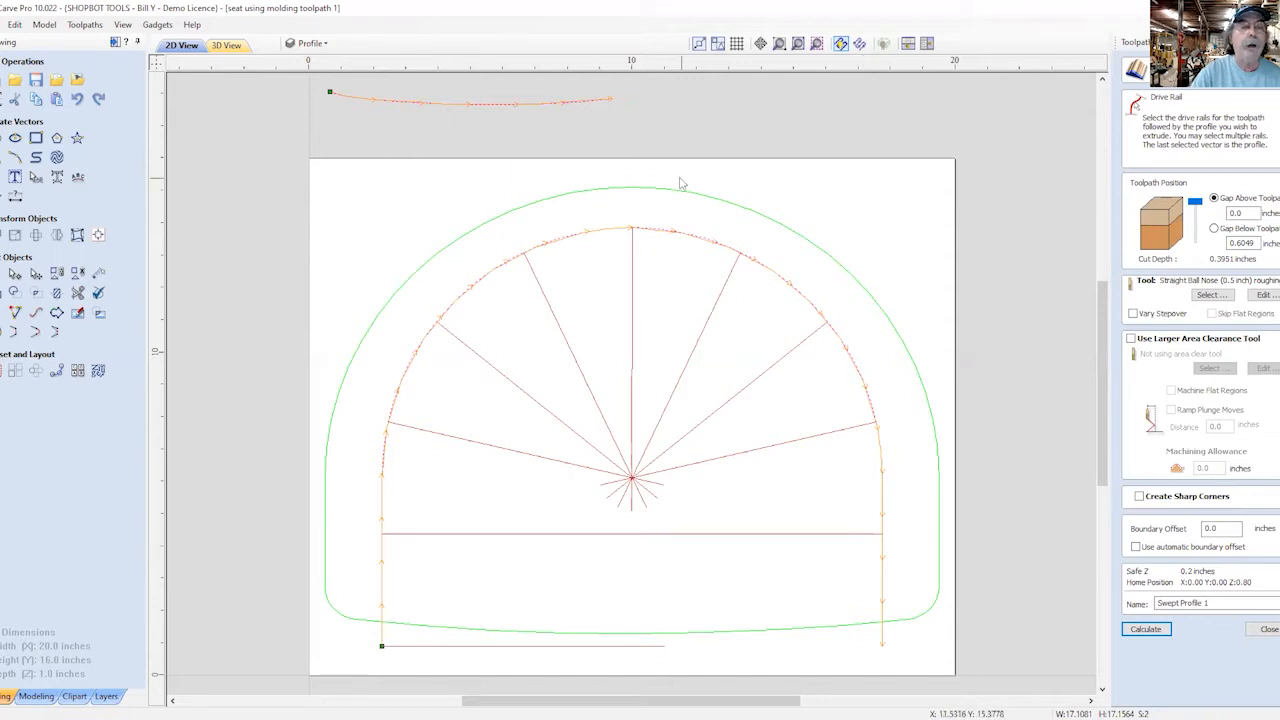
Step: Try the sweep with the rail's lower right endpoint as start point, reselecting rail and profile, and flip the rail's direction back
{"action": "left_click", "coordinate": [598, 258]}
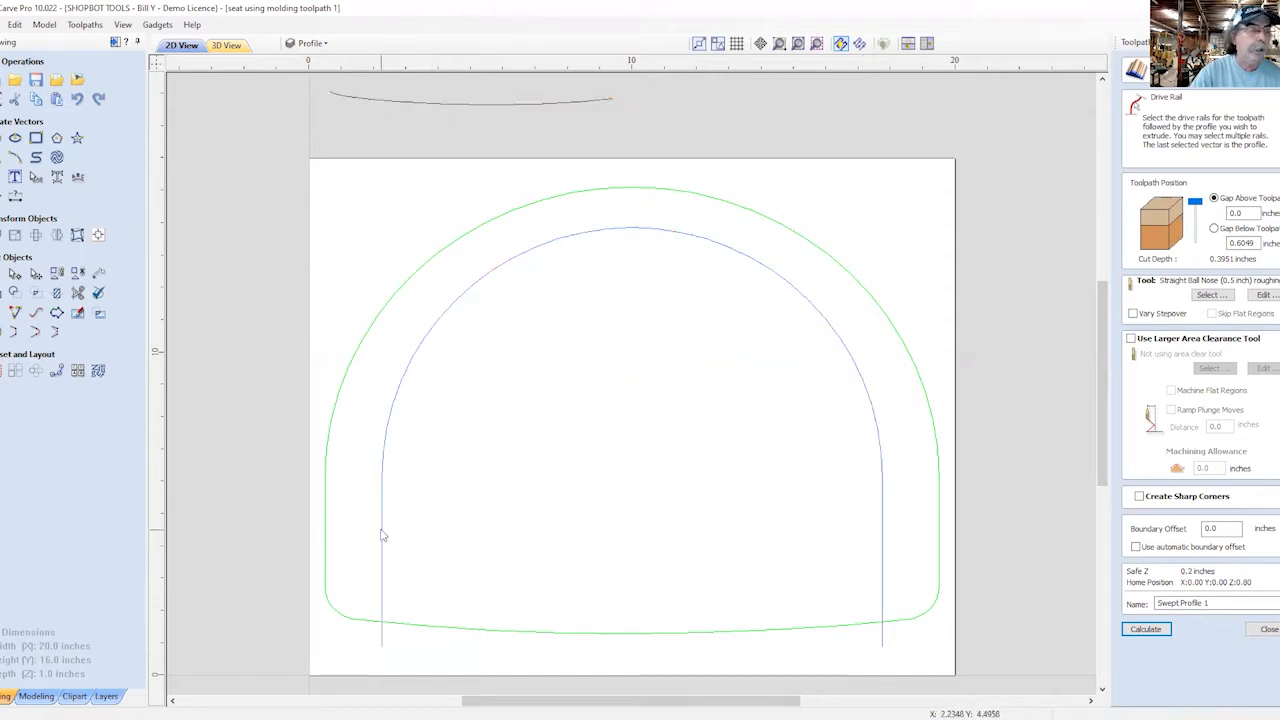
{"action": "left_click", "coordinate": [883, 527]}
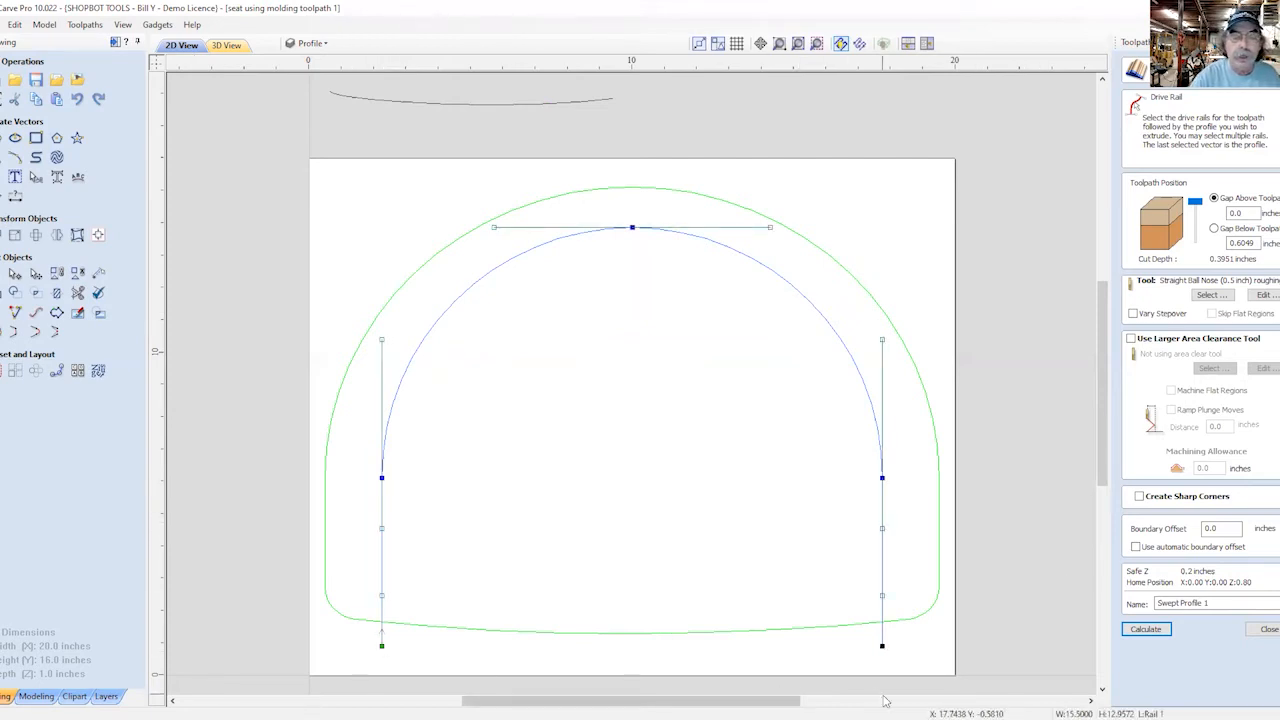
{"action": "right_click", "coordinate": [881, 645]}
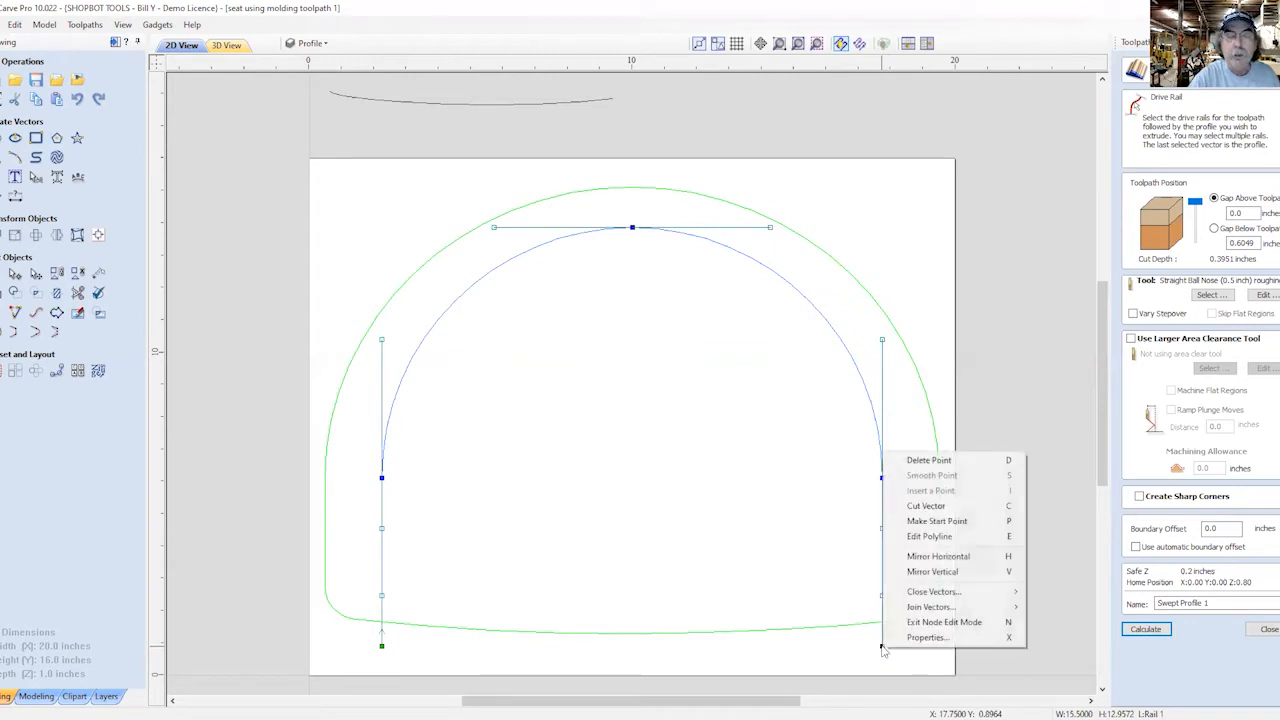
{"action": "left_click", "coordinate": [935, 521]}
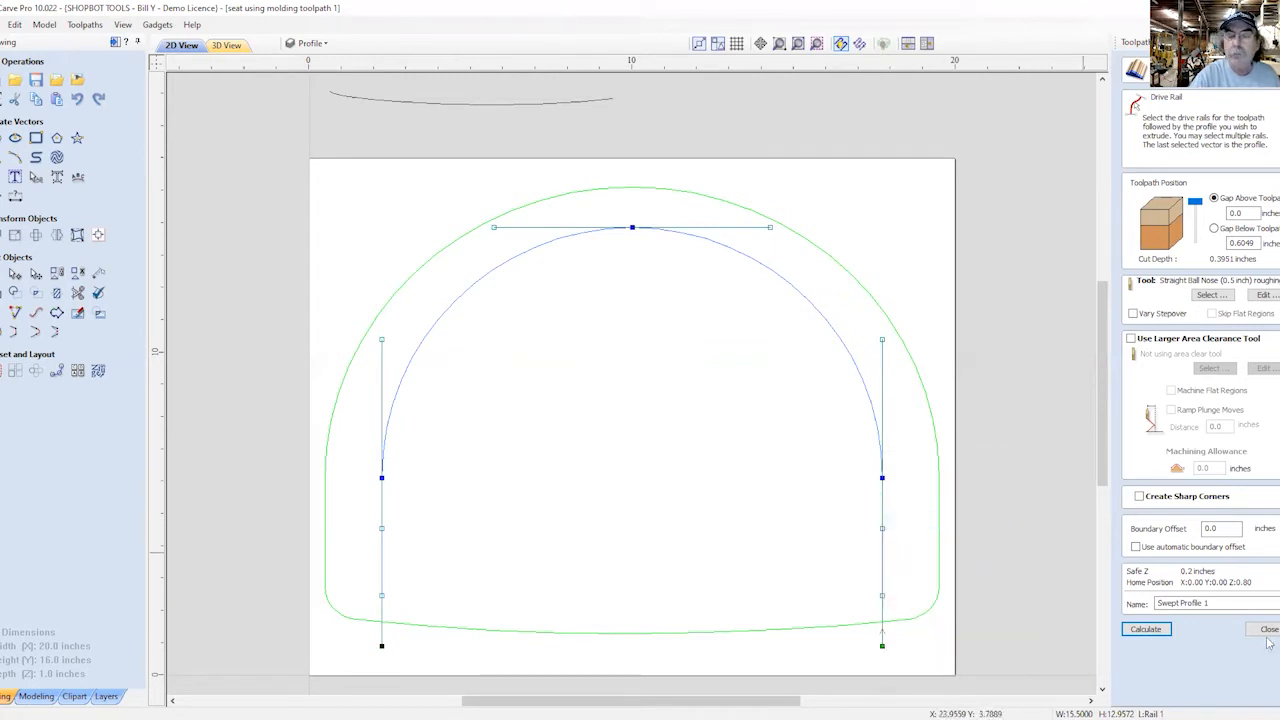
{"action": "left_click", "coordinate": [1047, 562]}
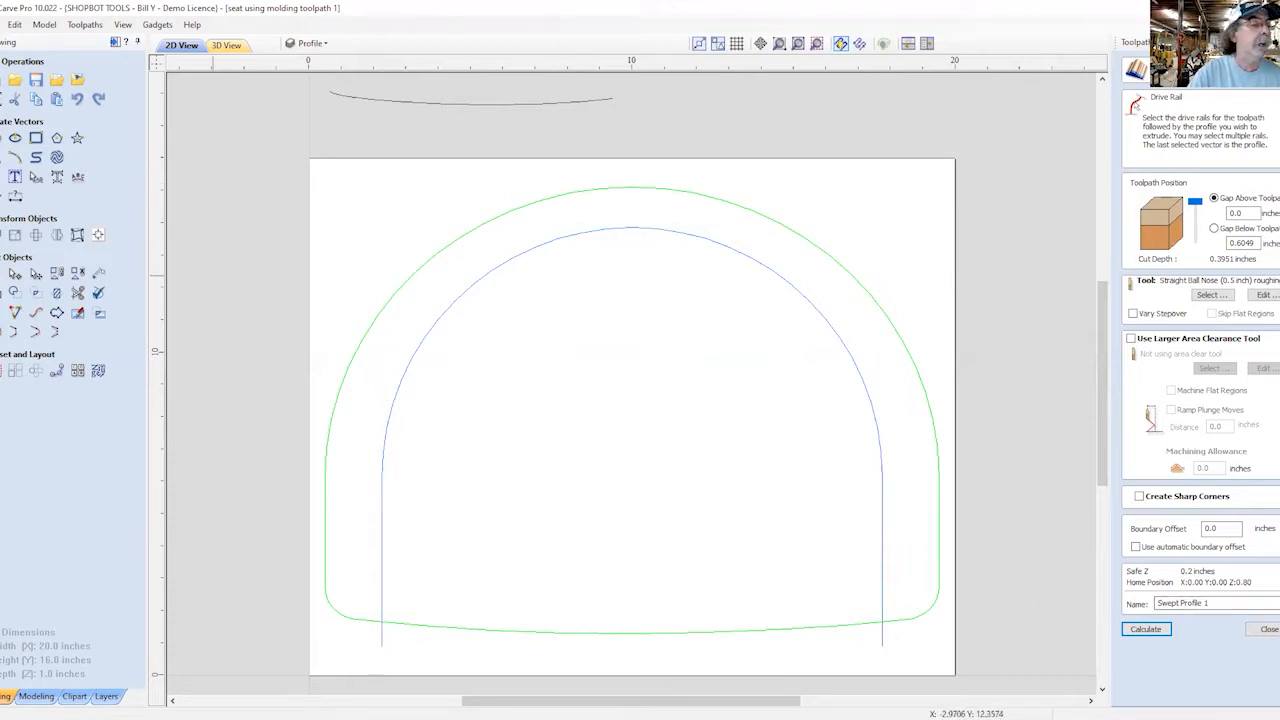
{"action": "left_click", "coordinate": [545, 243]}
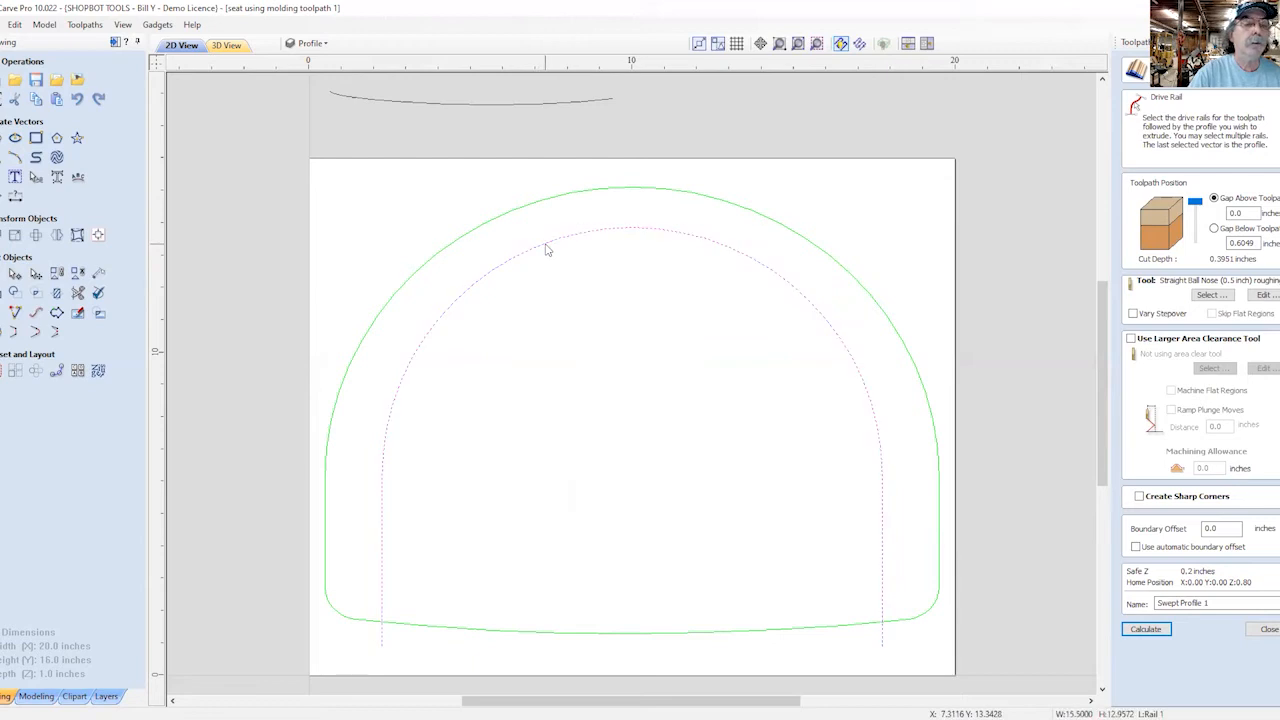
{"action": "left_click", "coordinate": [578, 101]}
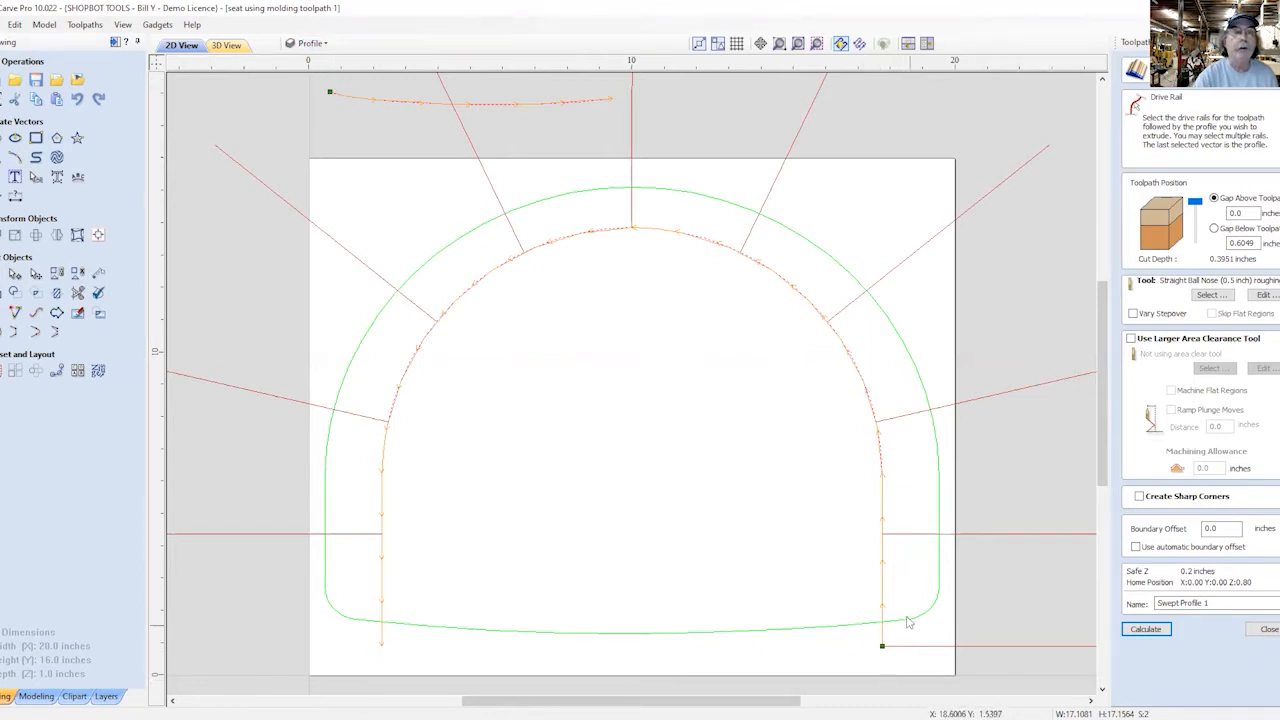
{"action": "left_click", "coordinate": [883, 647]}
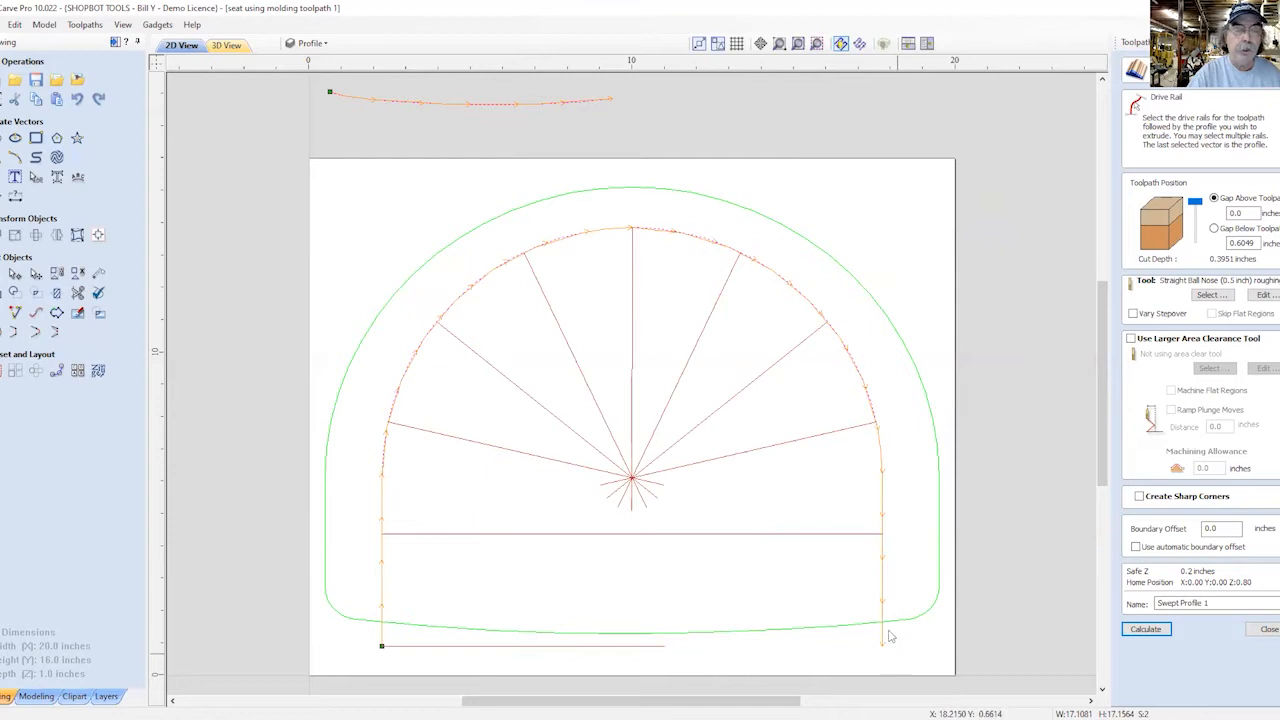
Step: Reselect the inner arch rail followed by the cross-section curve and calculate the moulding toolpath
{"action": "left_click", "coordinate": [970, 293]}
{"action": "left_click", "coordinate": [798, 293]}
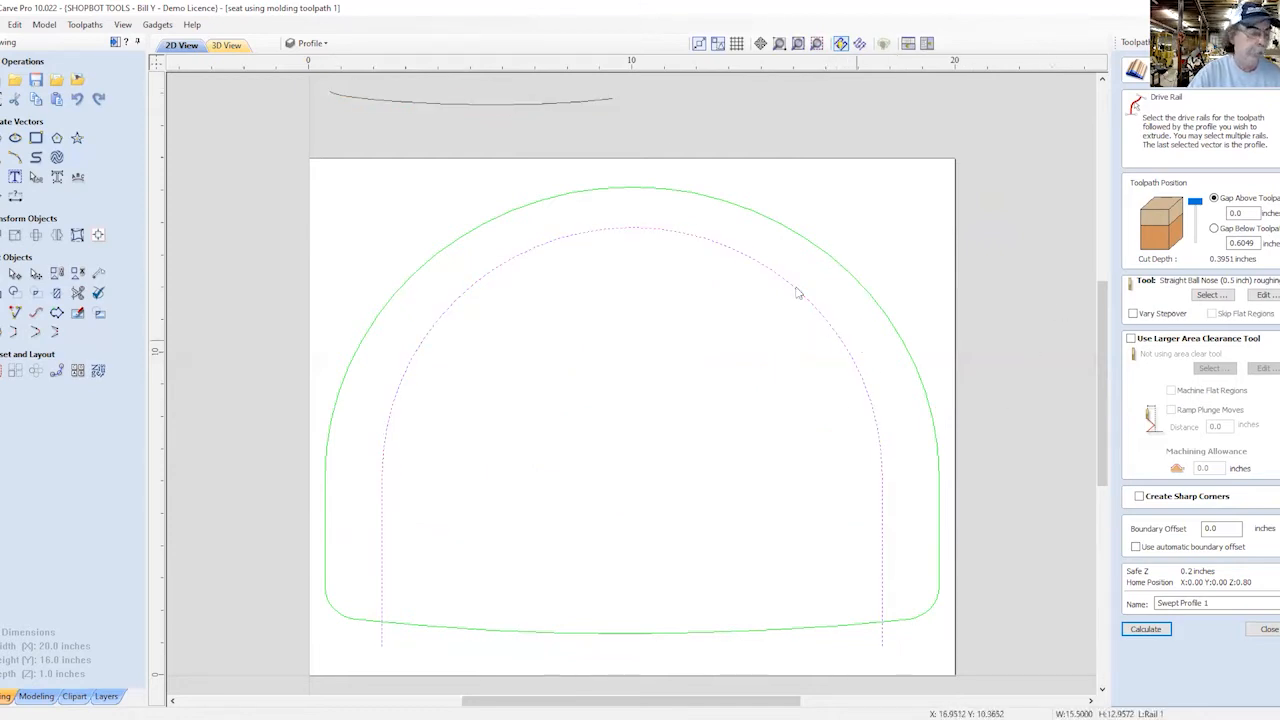
{"action": "left_click", "coordinate": [550, 102], "text": "shift"}
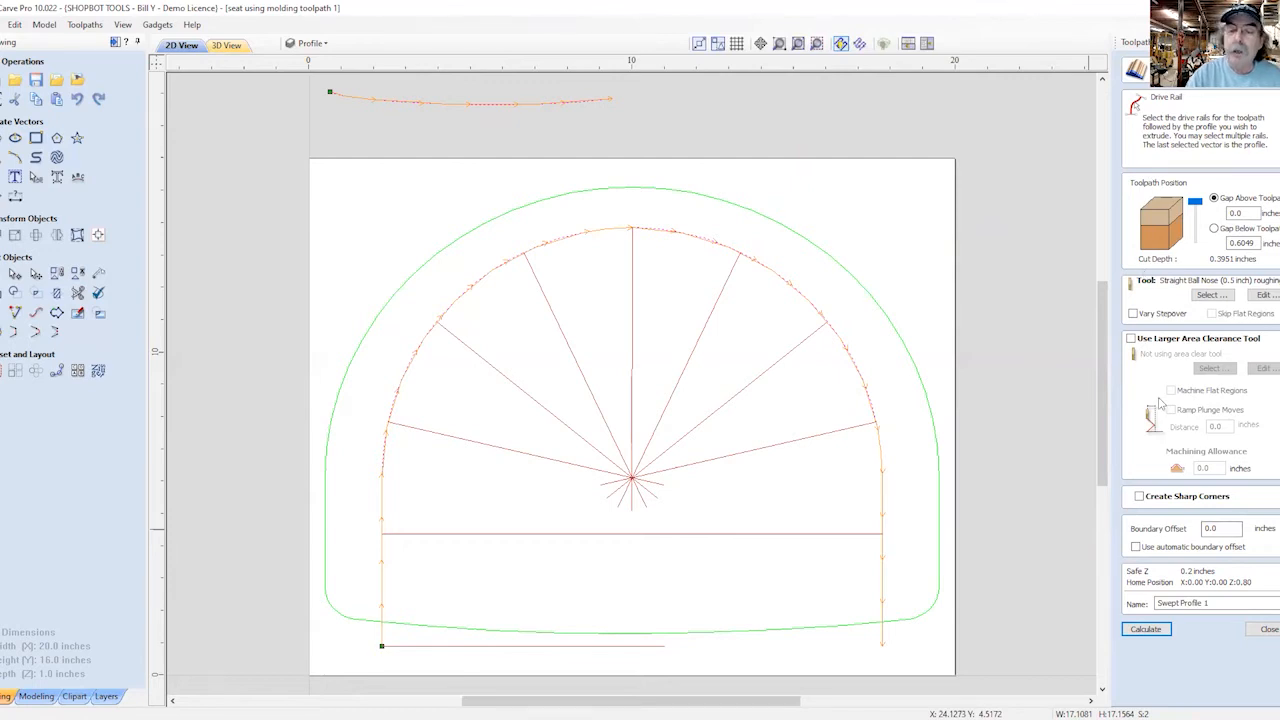
{"action": "left_click", "coordinate": [1146, 630]}
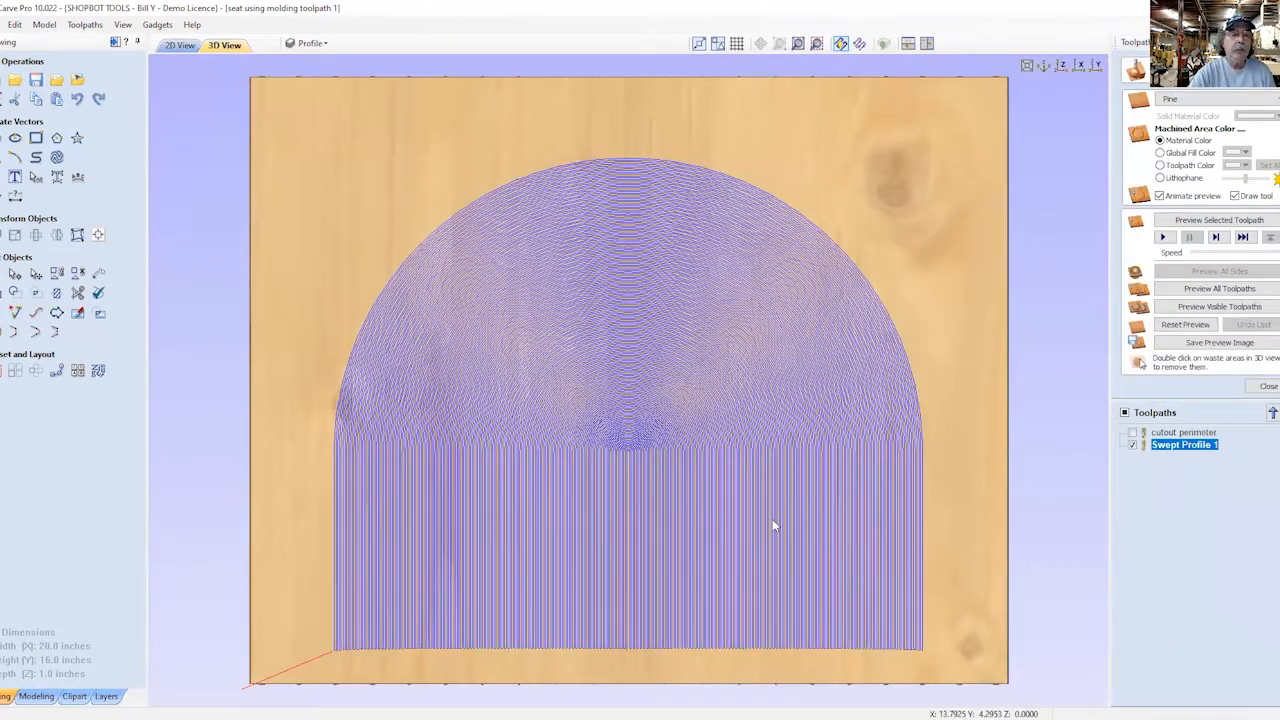
Step: Display the cutout perimeter toolpath together with the moulding toolpath in the 2D view
{"action": "left_click_drag", "start_coordinate": [743, 455], "coordinate": [415, 580]}
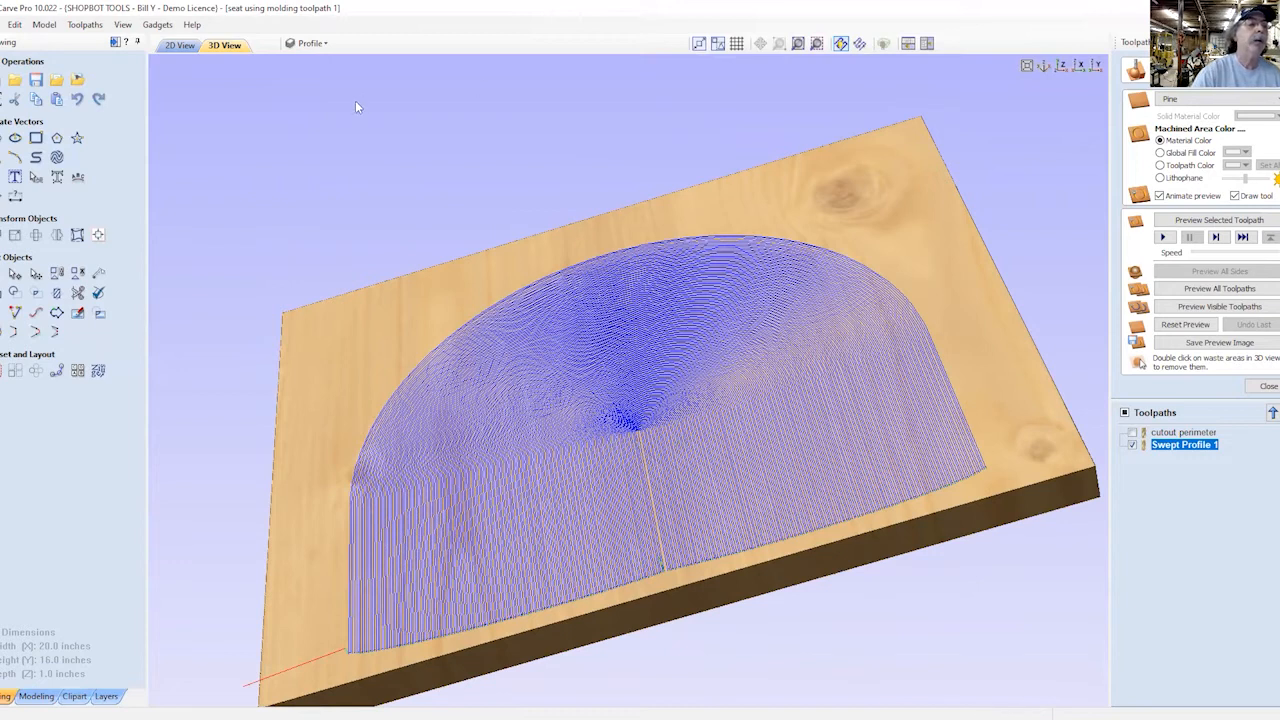
{"action": "left_click", "coordinate": [178, 45]}
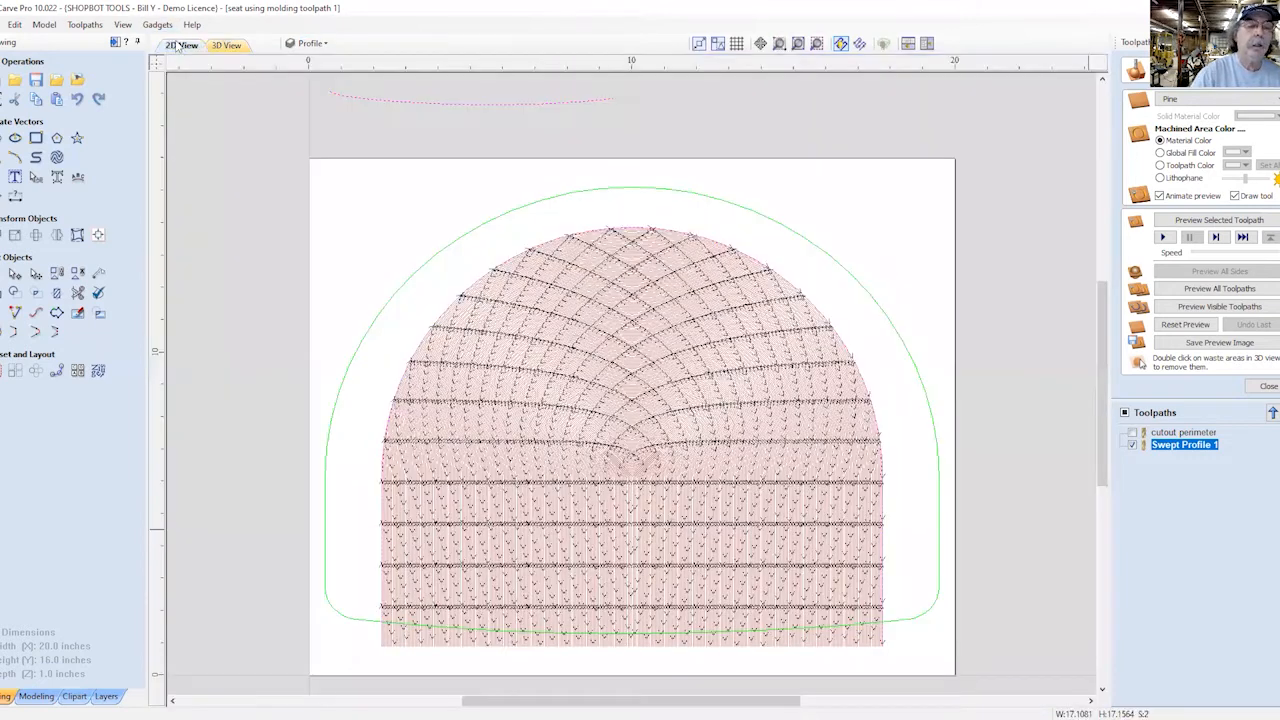
{"action": "left_click", "coordinate": [1133, 433]}
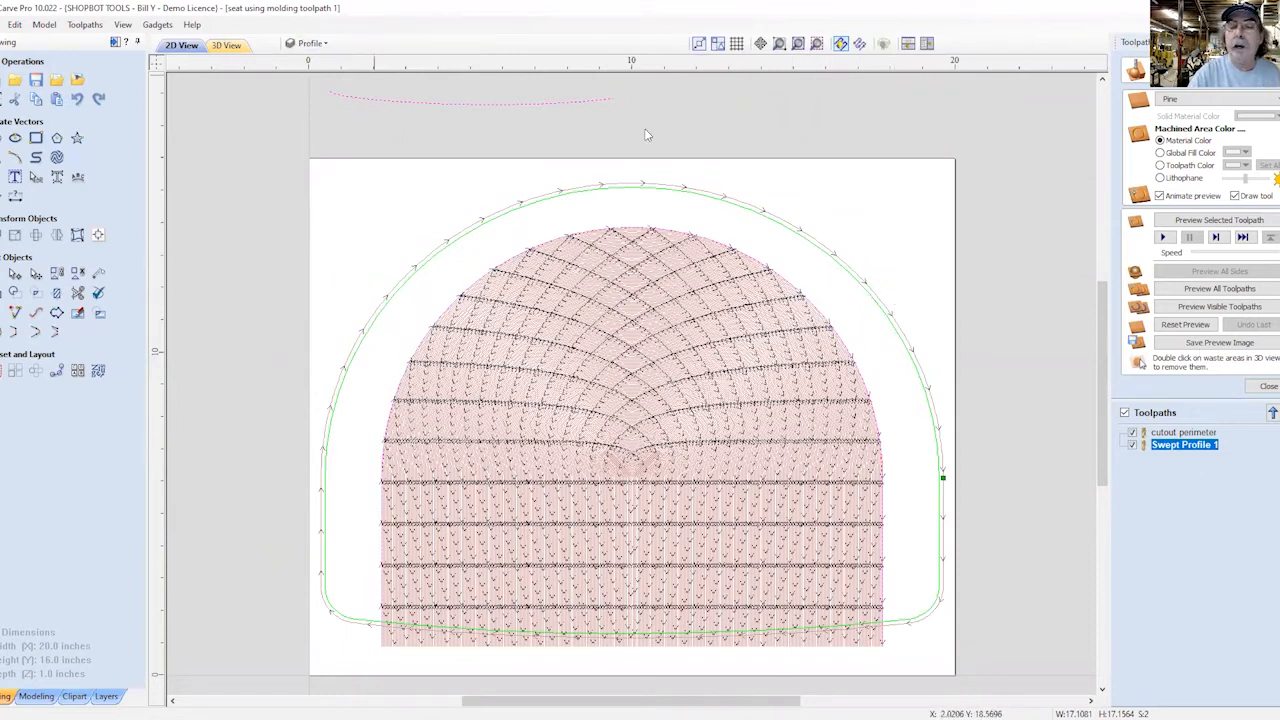
Step: Preview all toolpaths and remove the waste material around the seat to inspect the carved shape
{"action": "left_click", "coordinate": [1240, 288]}
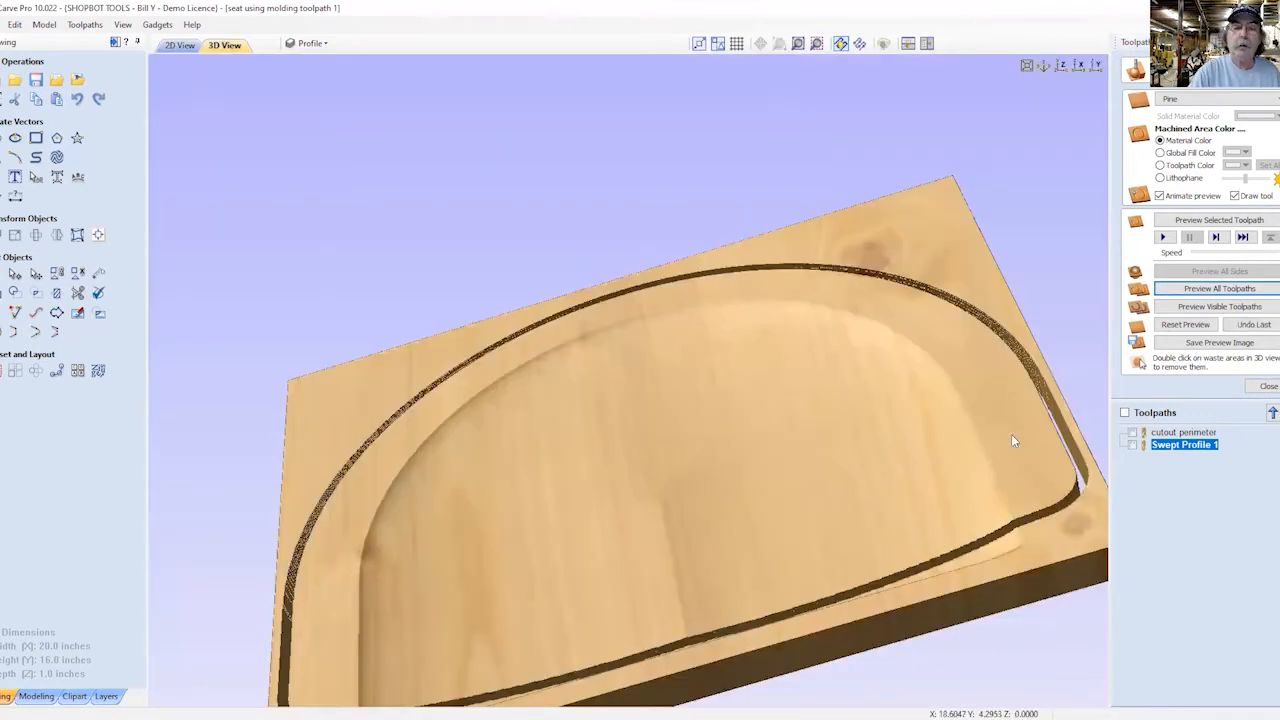
{"action": "double_click", "coordinate": [941, 226]}
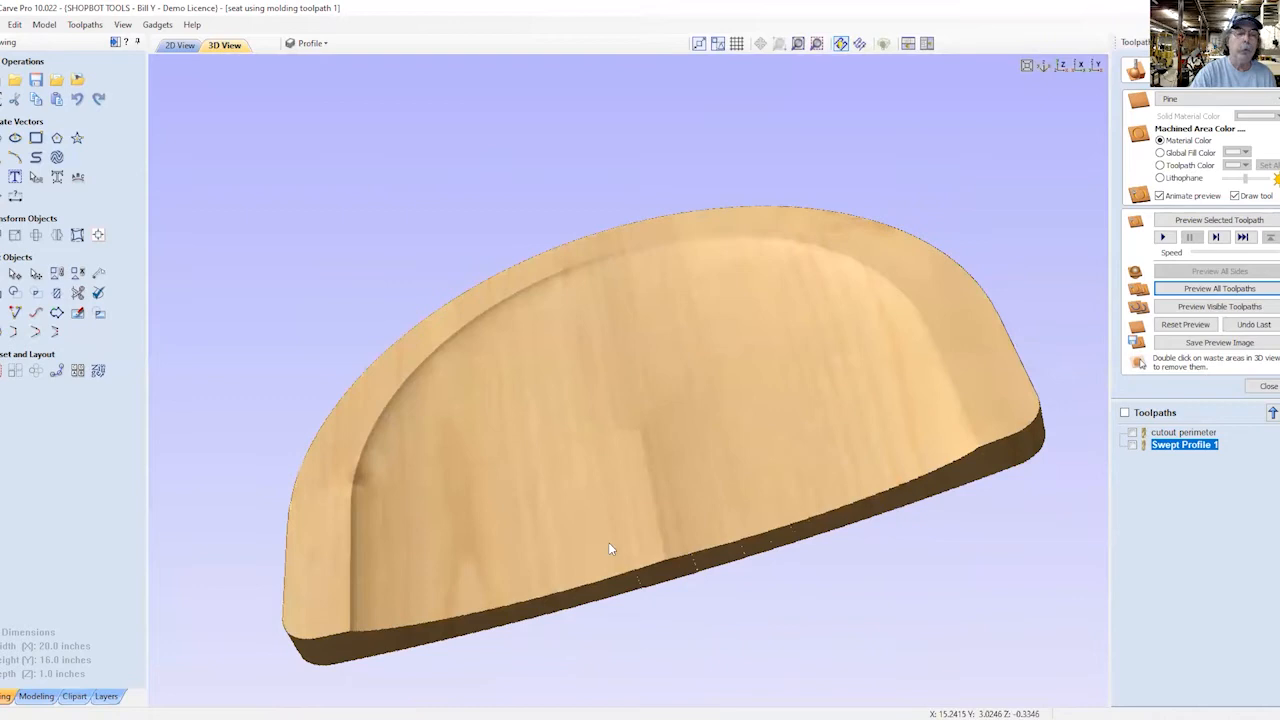
{"action": "left_click_drag", "start_coordinate": [711, 650], "coordinate": [683, 547]}
{"action": "left_click_drag", "start_coordinate": [794, 491], "coordinate": [780, 615]}
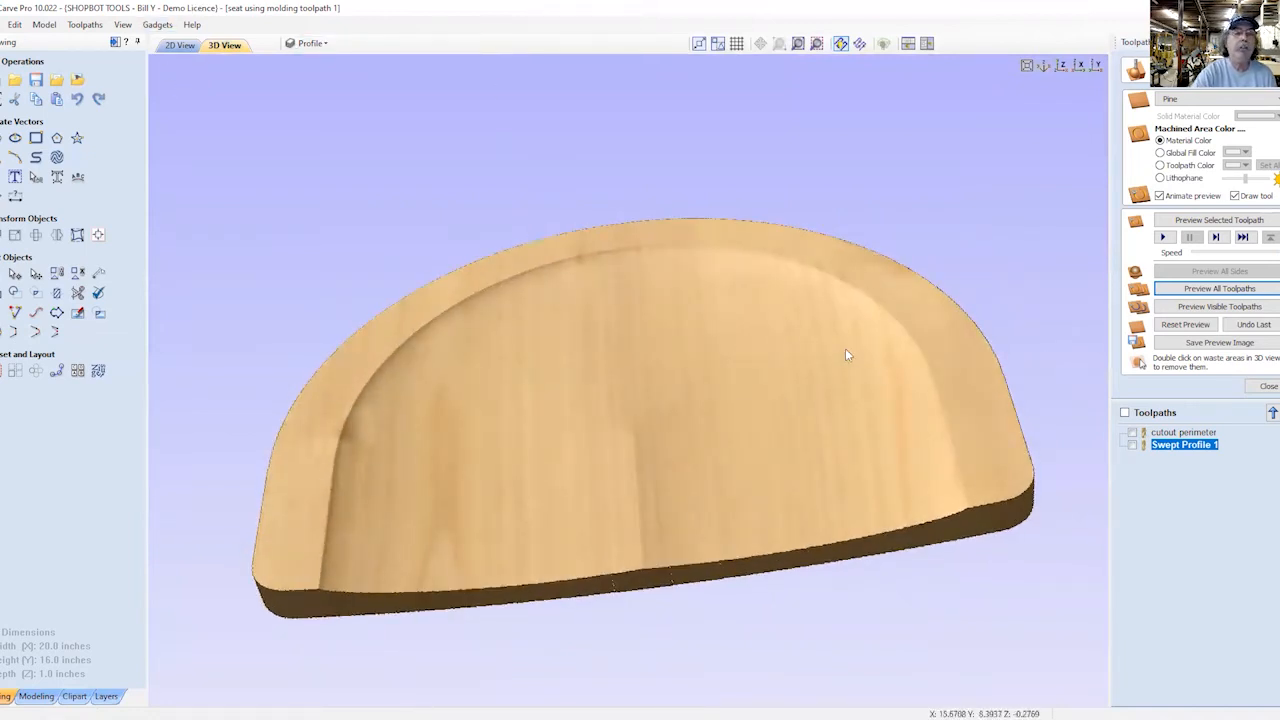
Step: Draw a vertical centre line from the inner rail's apex at X 10, Y 13.8536 down to about Y 3.05
{"action": "left_click", "coordinate": [176, 45]}
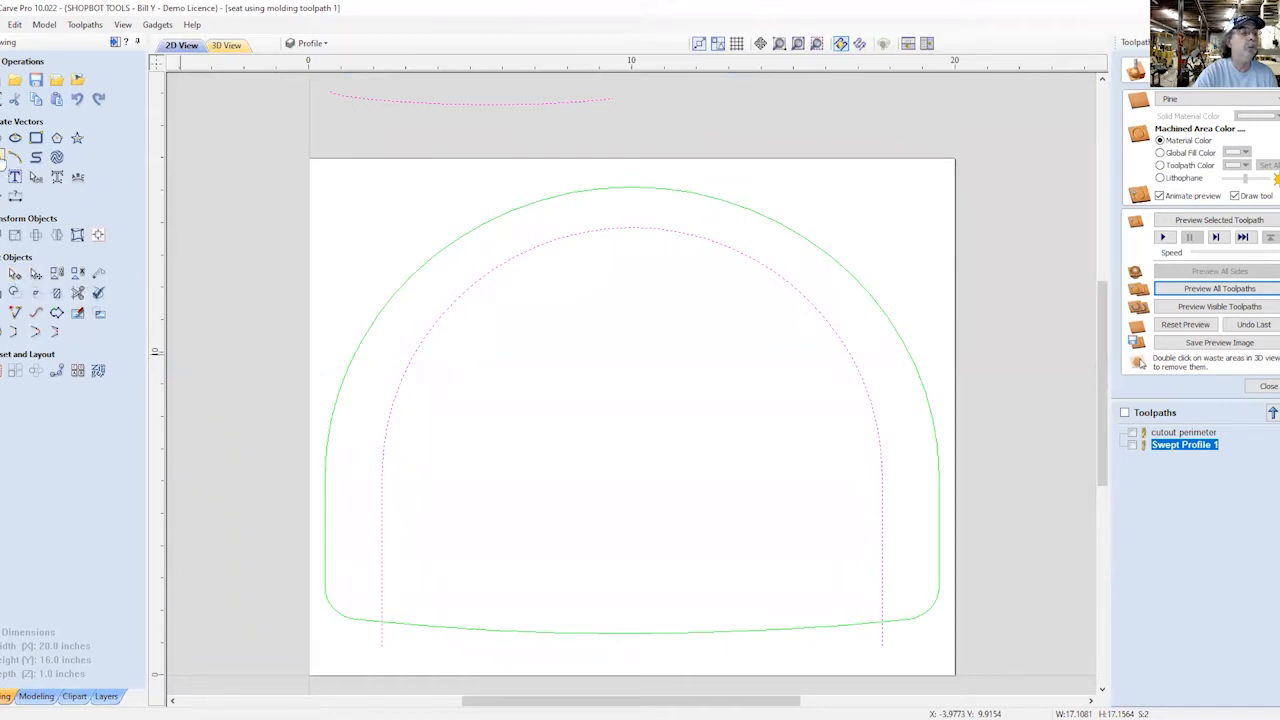
{"action": "left_click", "coordinate": [4, 157]}
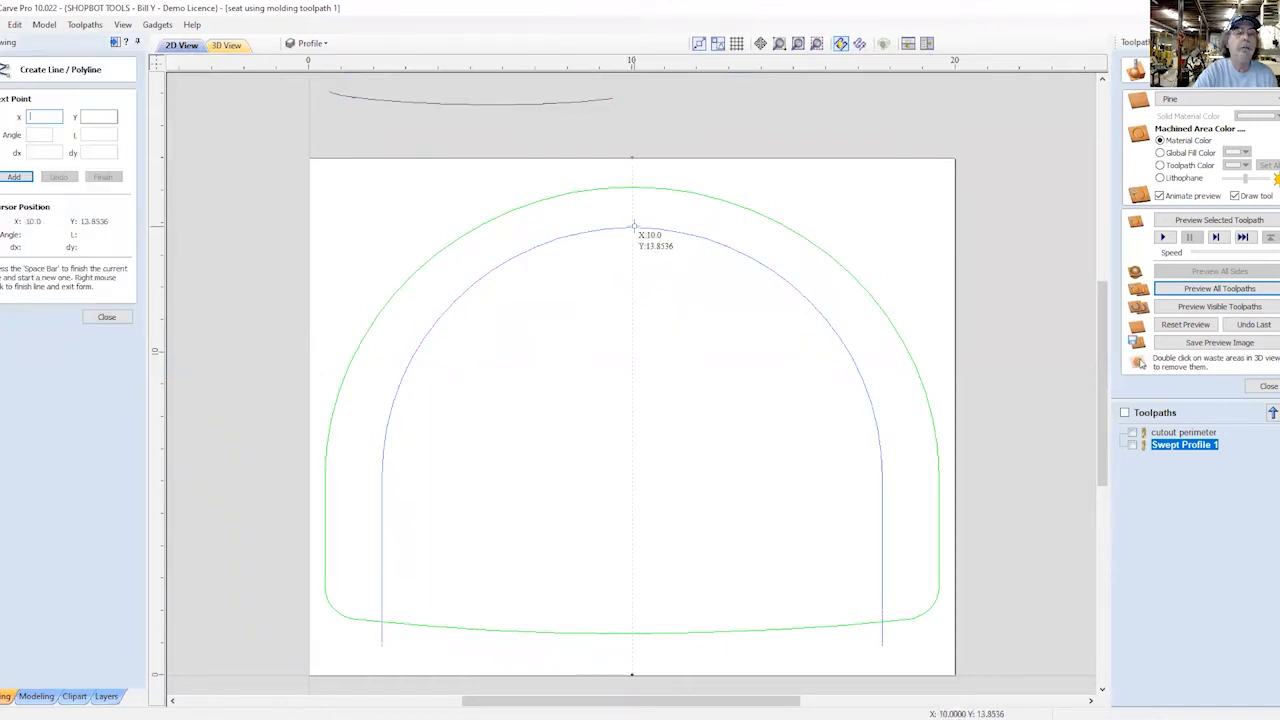
{"action": "left_click", "coordinate": [632, 228]}
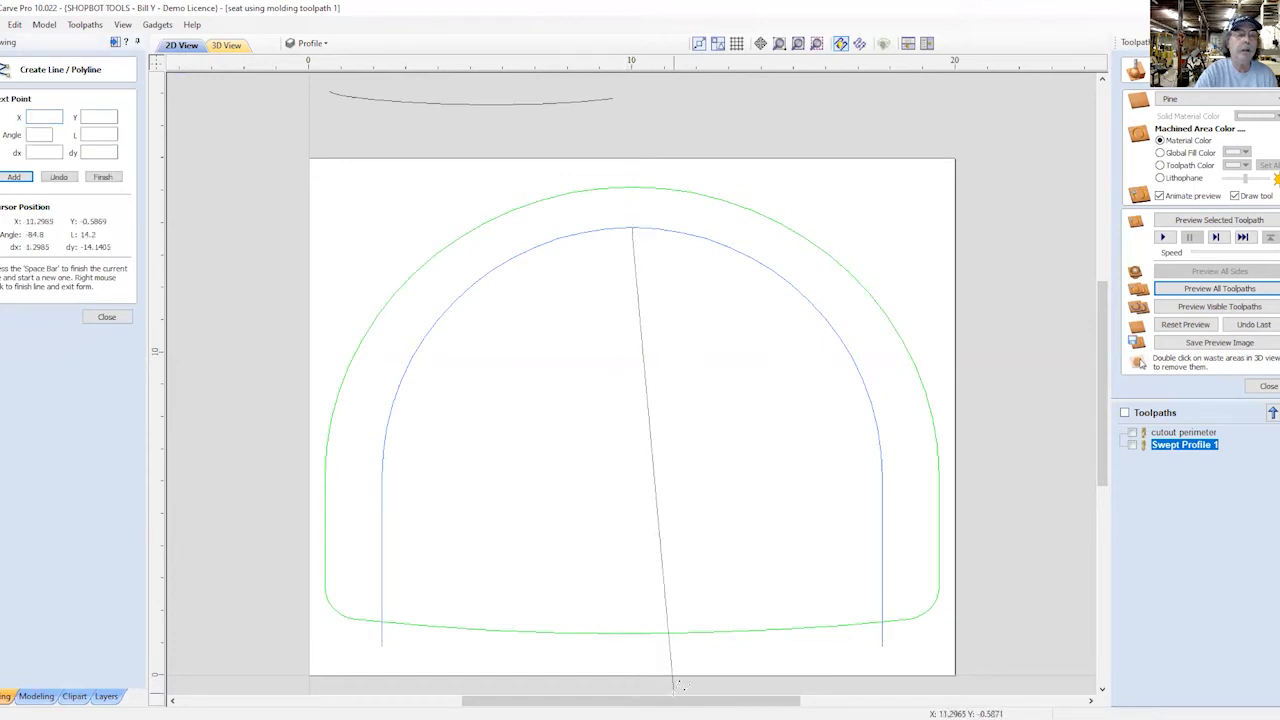
{"action": "left_click", "coordinate": [632, 573]}
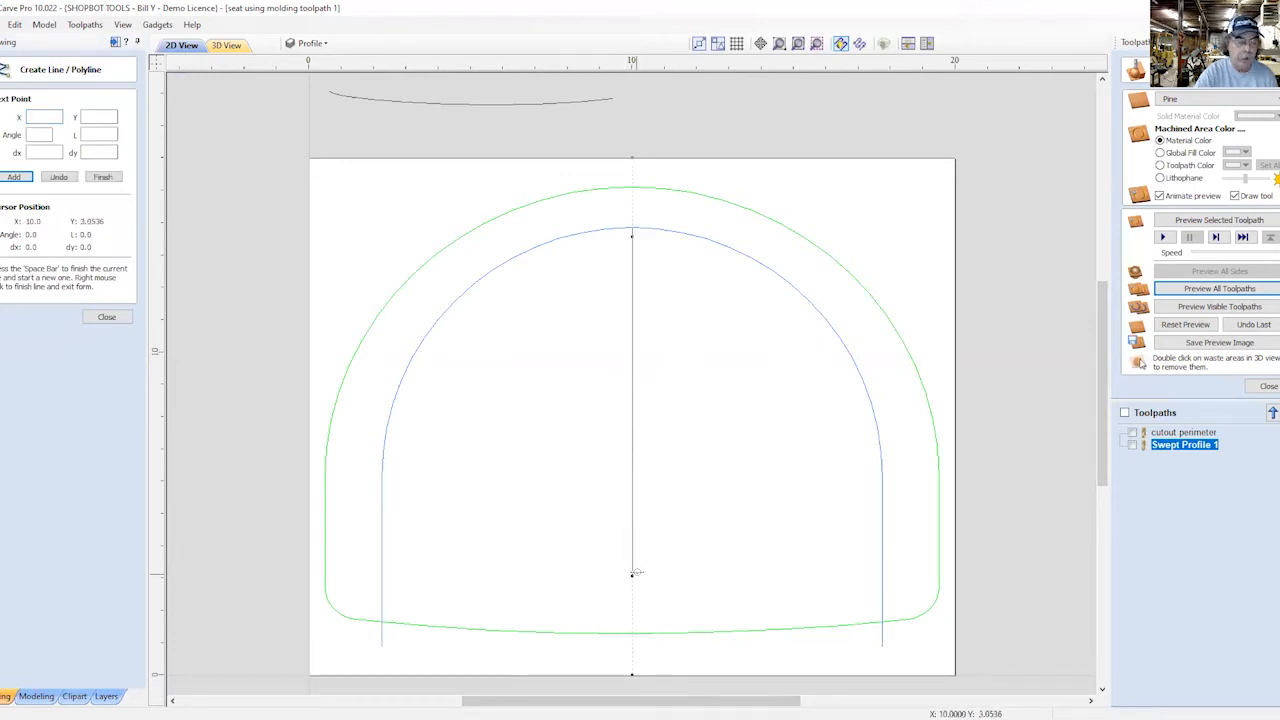
{"action": "key", "text": "space"}
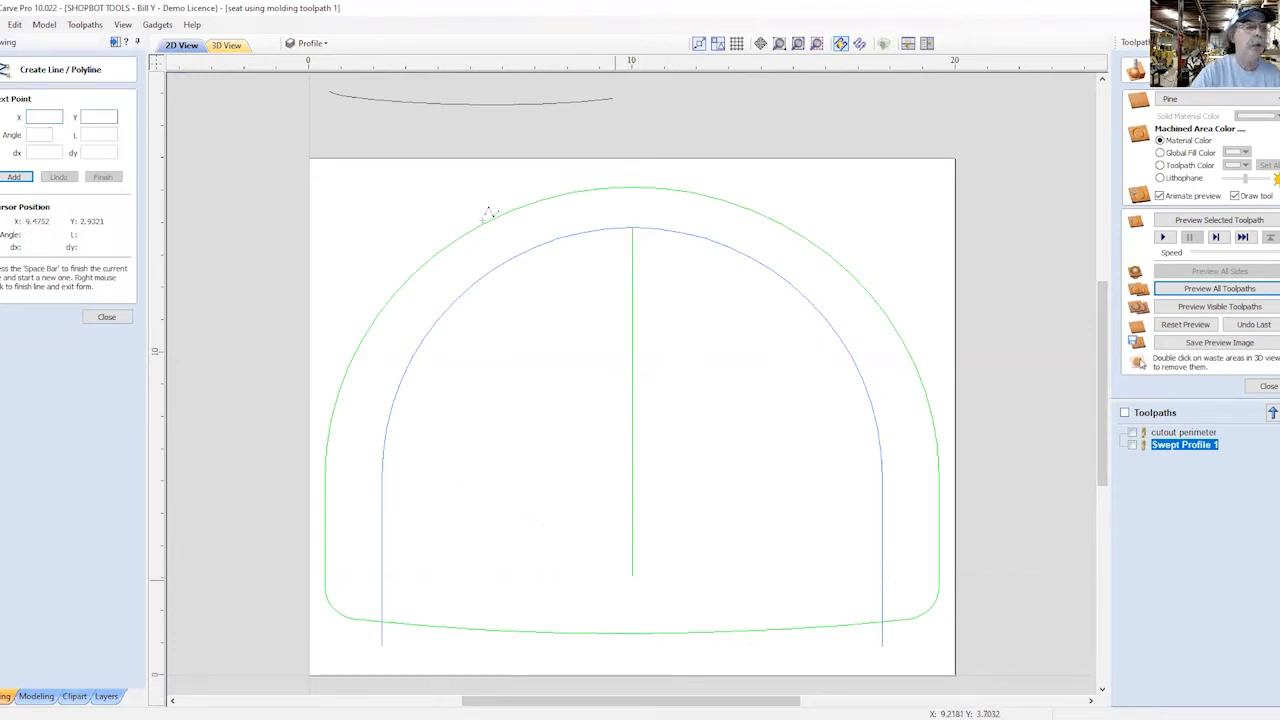
{"action": "left_click", "coordinate": [106, 316]}
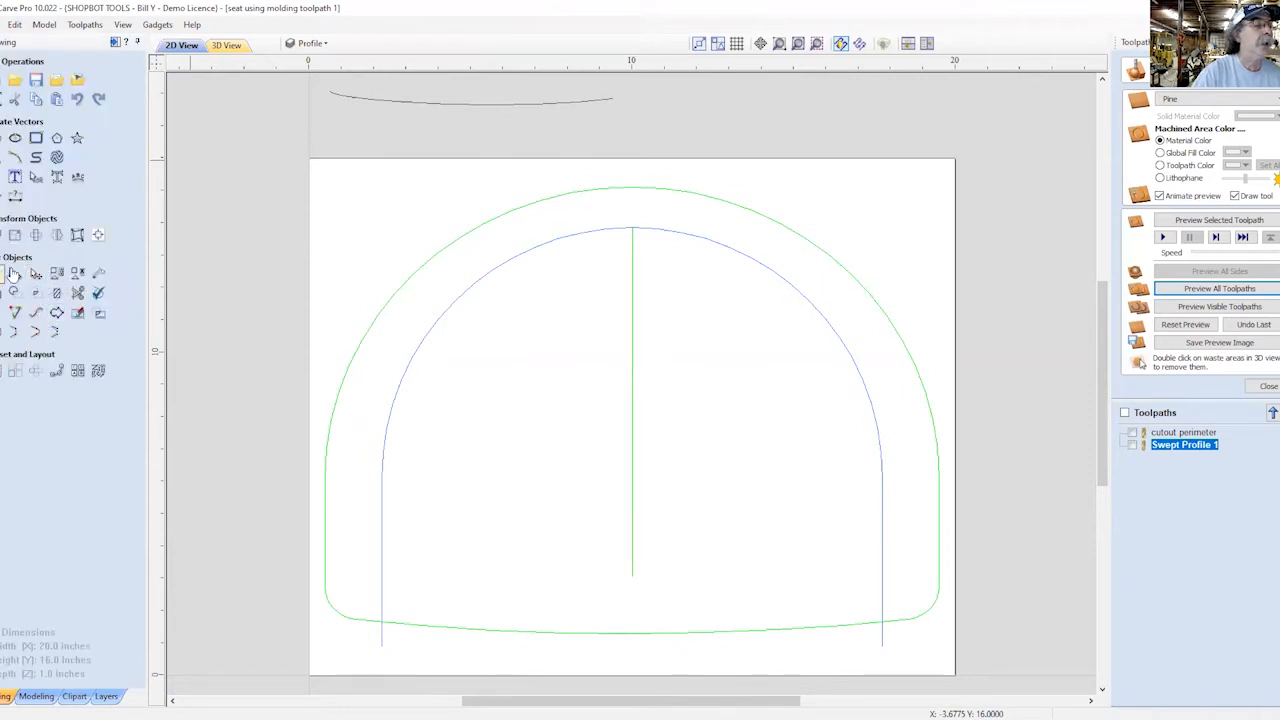
Step: Widen the left half of the rail by stretching the apex node's left handle and moving the lower left endpoint about 0.6 inches outward
{"action": "left_click", "coordinate": [472, 292]}
{"action": "left_click_drag", "start_coordinate": [493, 229], "coordinate": [437, 227]}
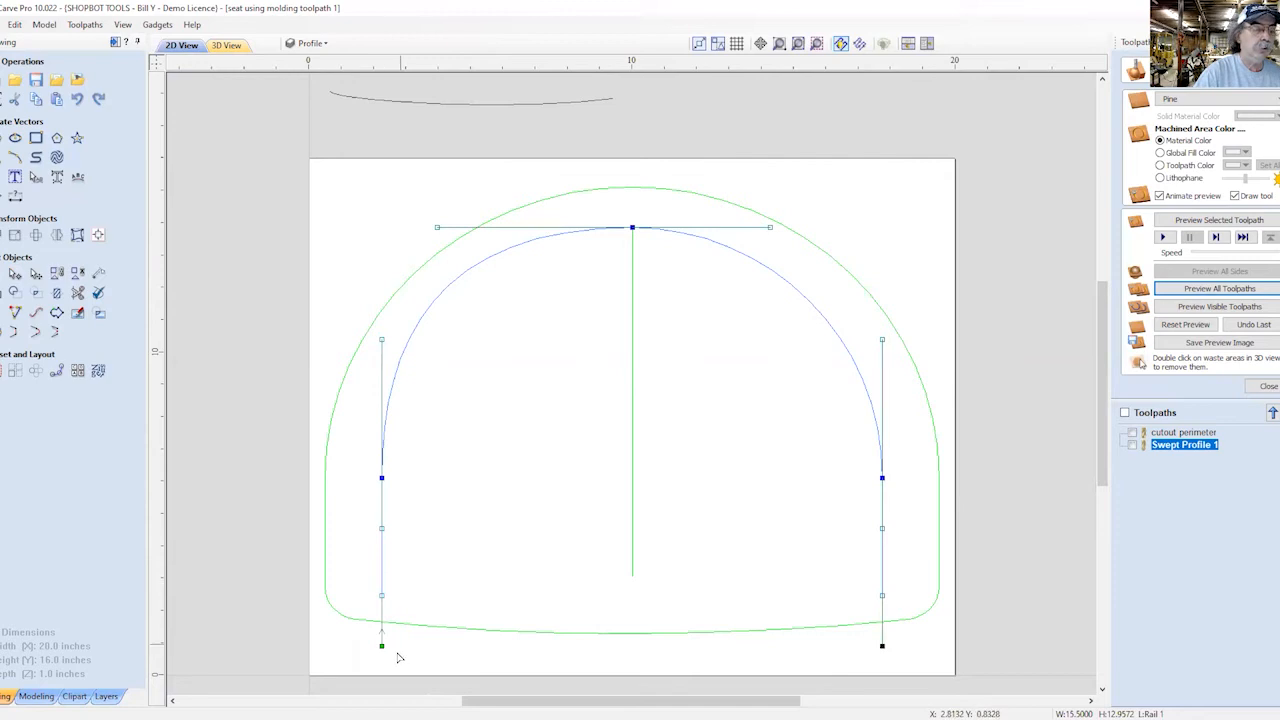
{"action": "left_click_drag", "start_coordinate": [381, 645], "coordinate": [375, 607]}
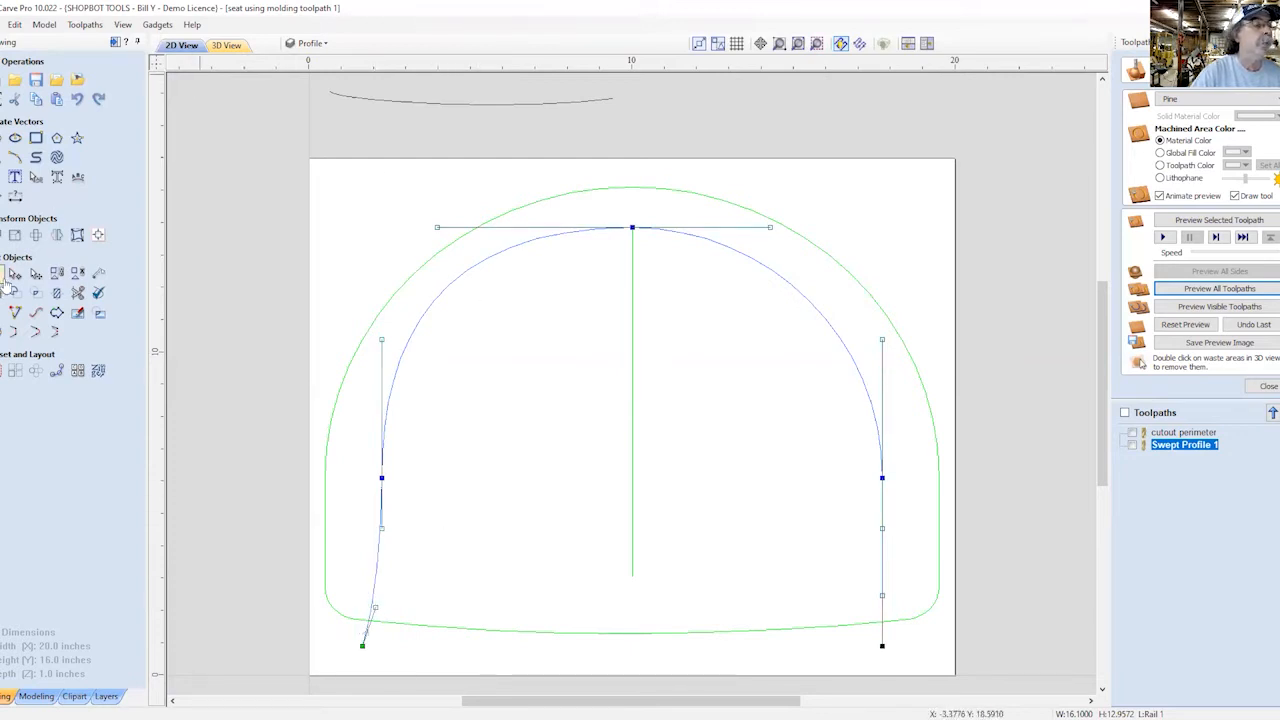
Step: Cut the rail vector at its apex node and delete the right half
{"action": "right_click", "coordinate": [631, 227]}
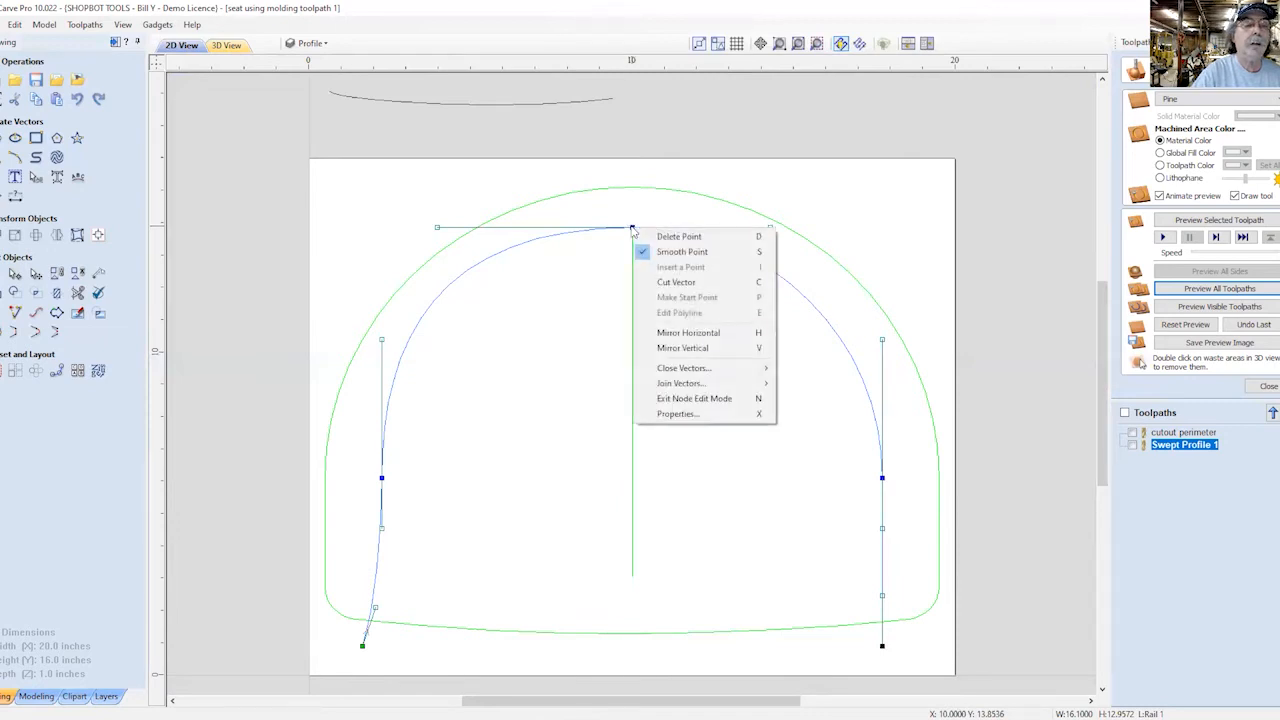
{"action": "left_click", "coordinate": [673, 286]}
{"action": "left_click", "coordinate": [735, 251]}
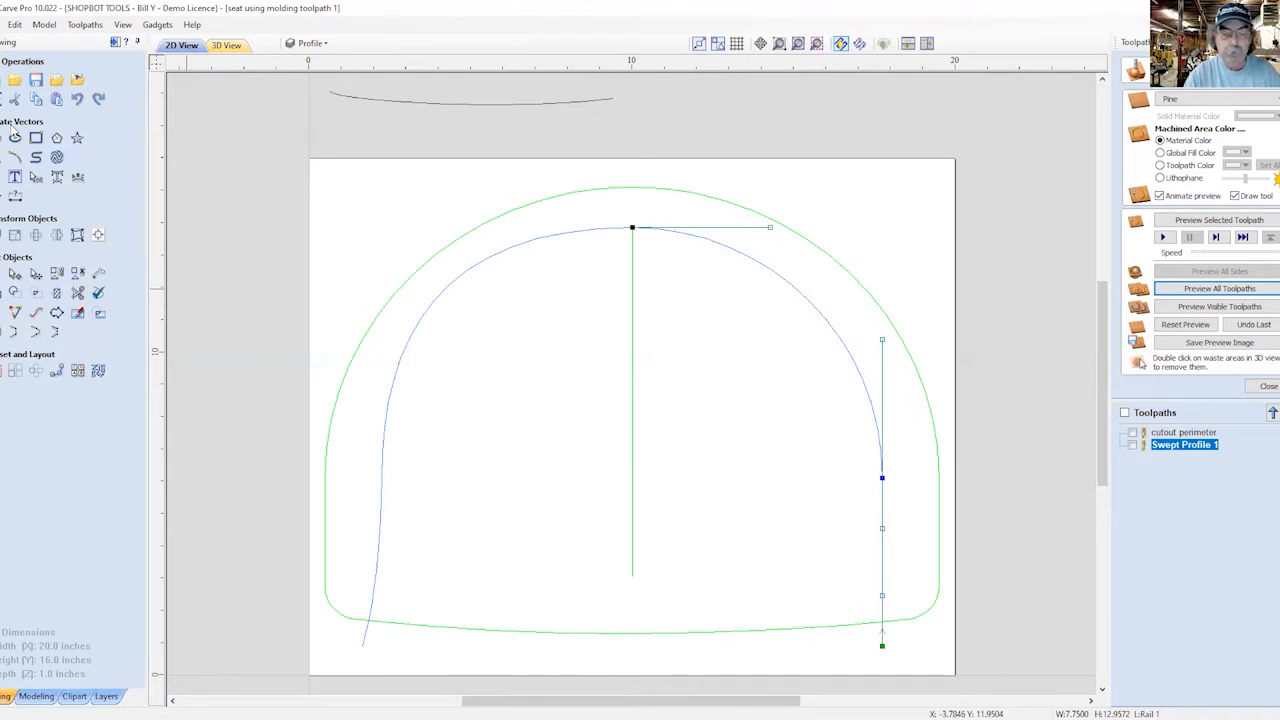
{"action": "key", "text": "Delete"}
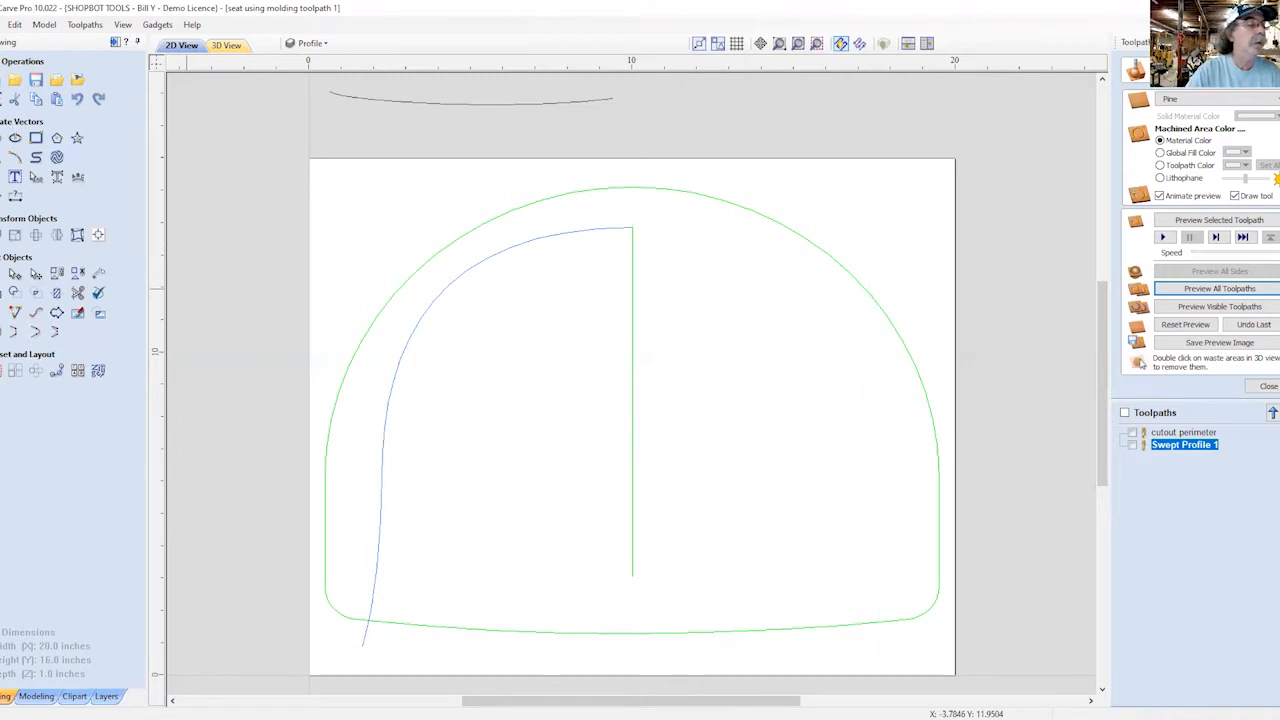
Step: Mirror the left half of the rail as a copy about the vertical centre line and delete the centre line
{"action": "left_click", "coordinate": [56, 236]}
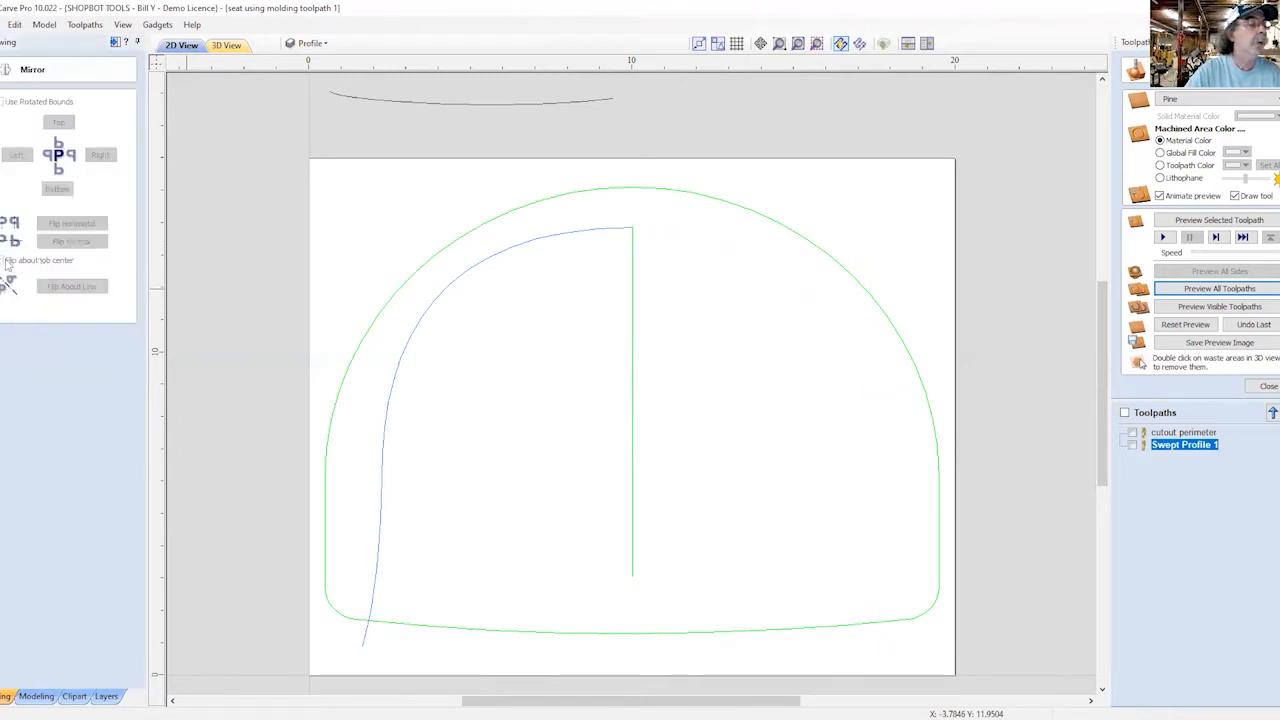
{"action": "left_click", "coordinate": [591, 230]}
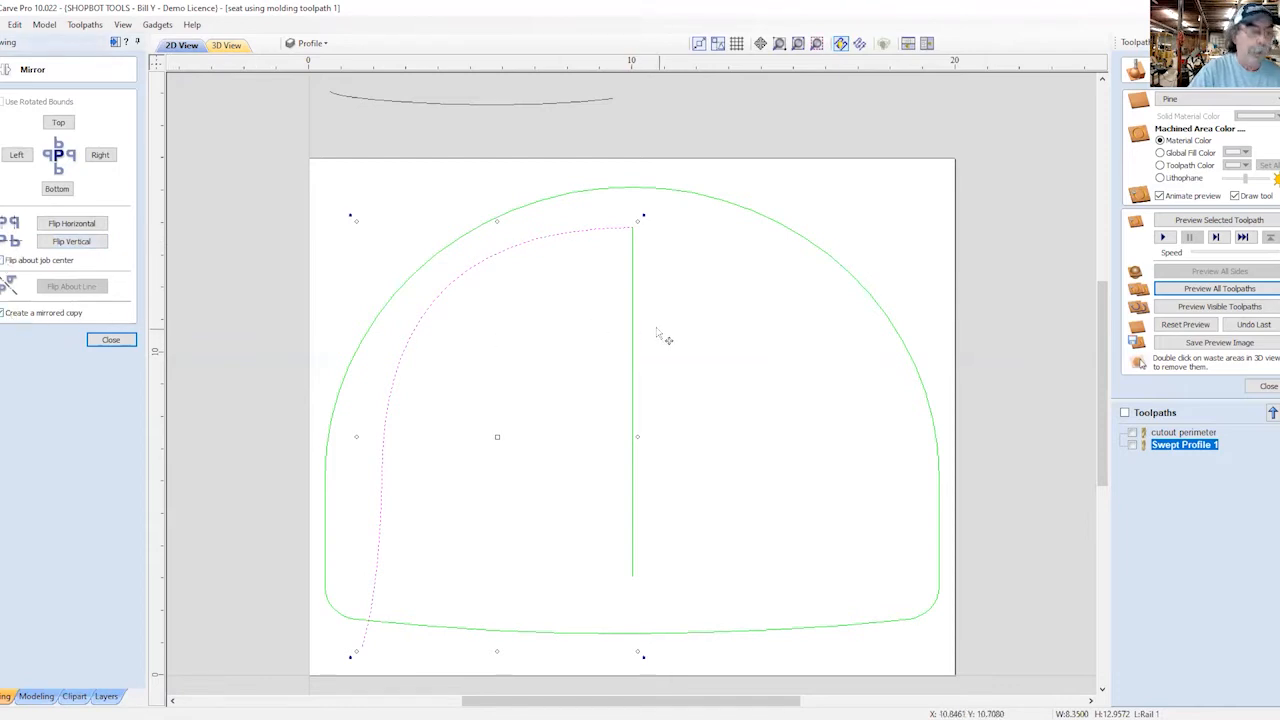
{"action": "left_click", "coordinate": [633, 295], "text": "shift"}
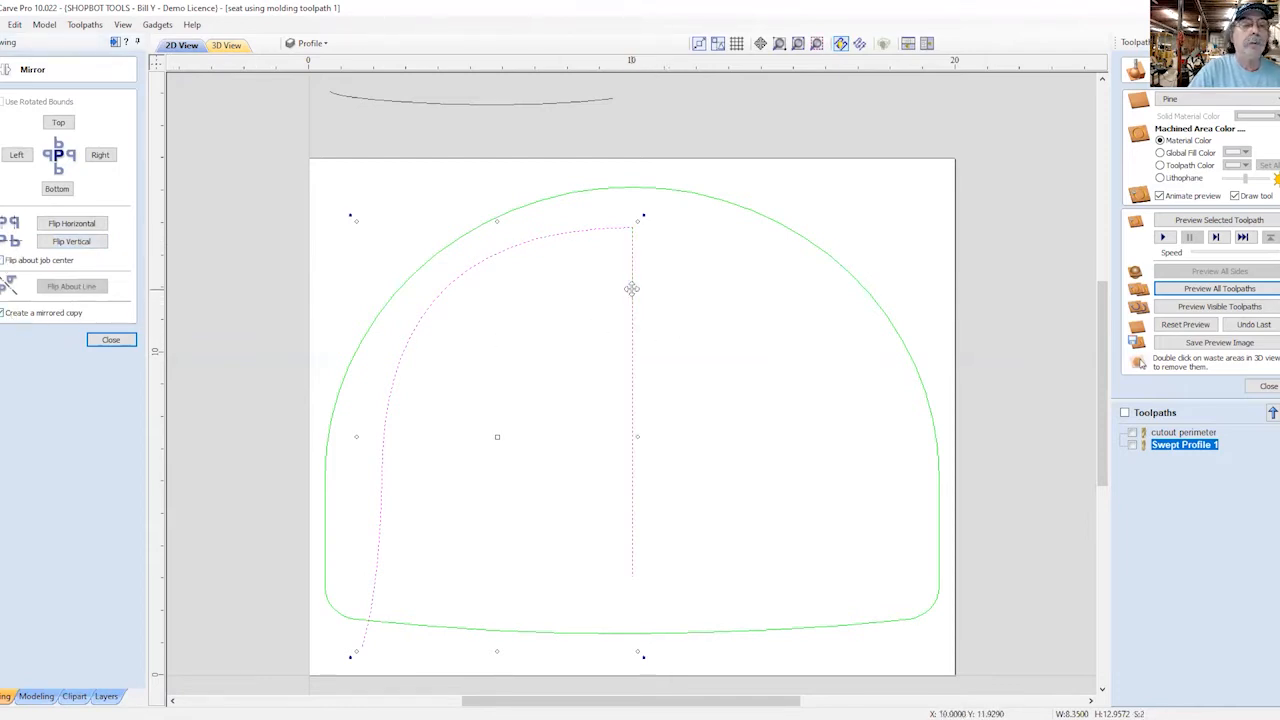
{"action": "left_click", "coordinate": [60, 288]}
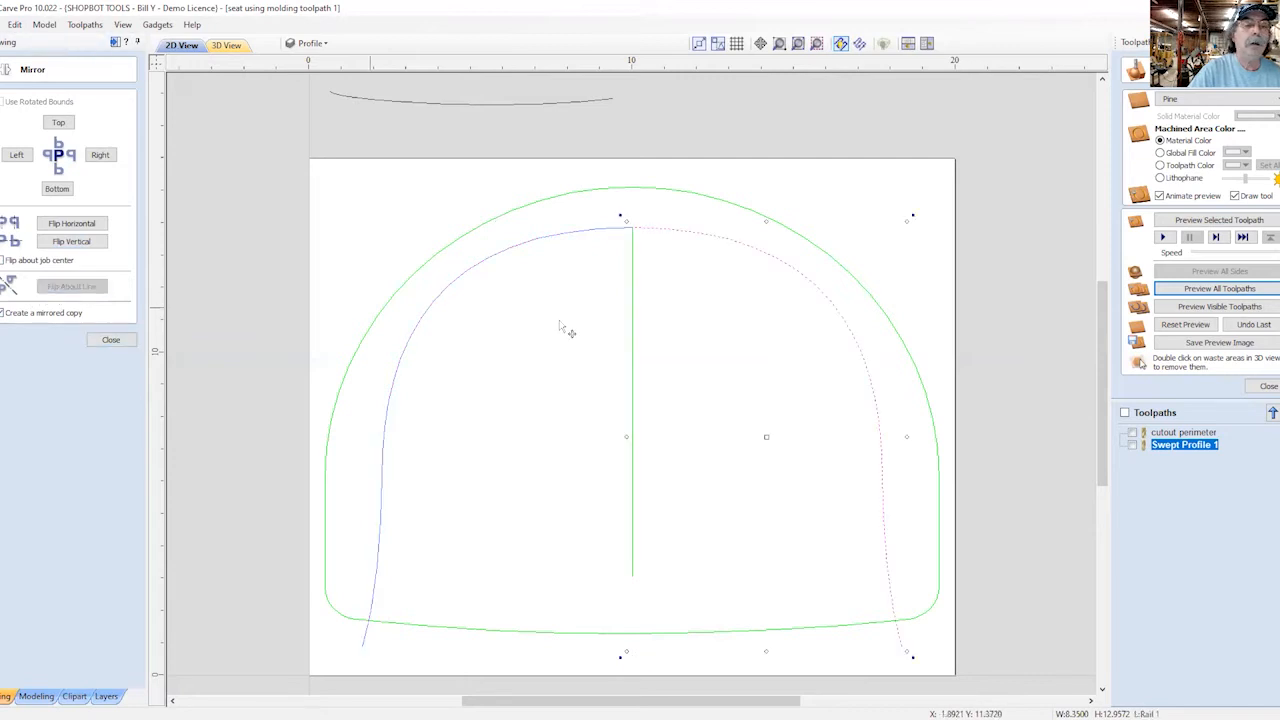
{"action": "left_click", "coordinate": [633, 312]}
{"action": "key", "text": "Delete"}
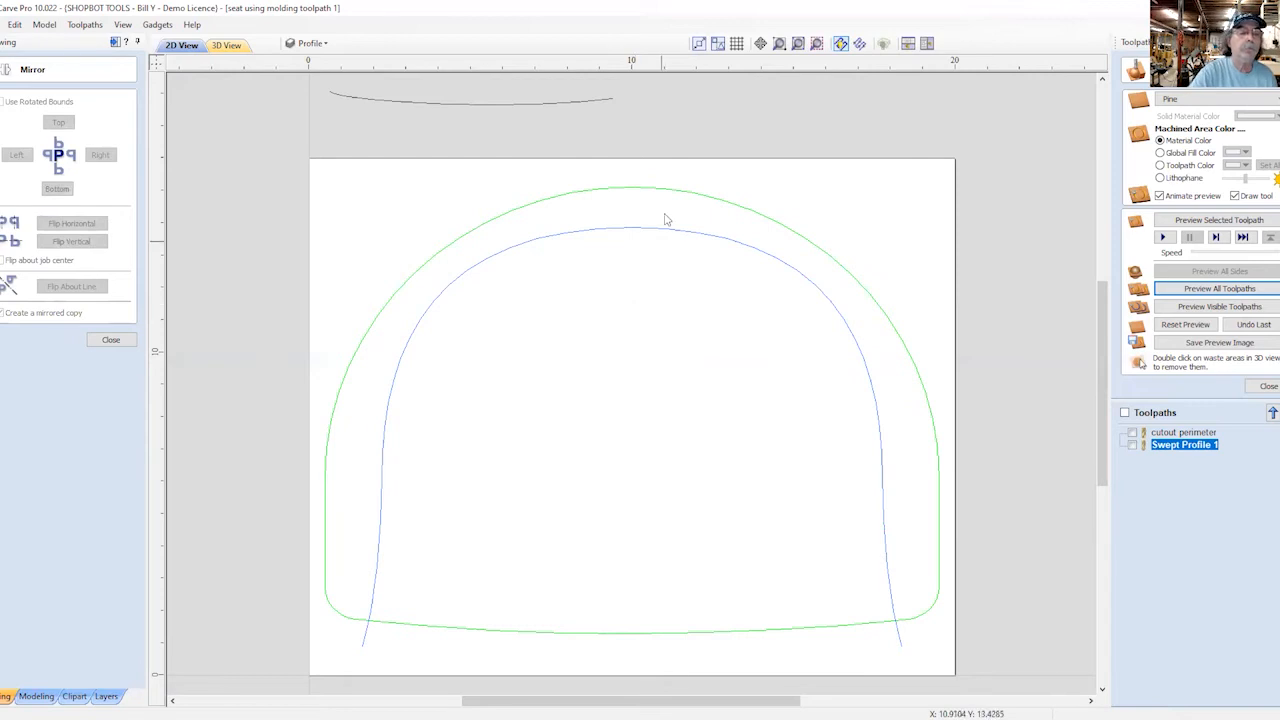
Step: Join the two rail halves at the apex into one open vector with a tolerance of .0004 inches and check its nodes
{"action": "left_click_drag", "start_coordinate": [597, 254], "coordinate": [596, 252]}
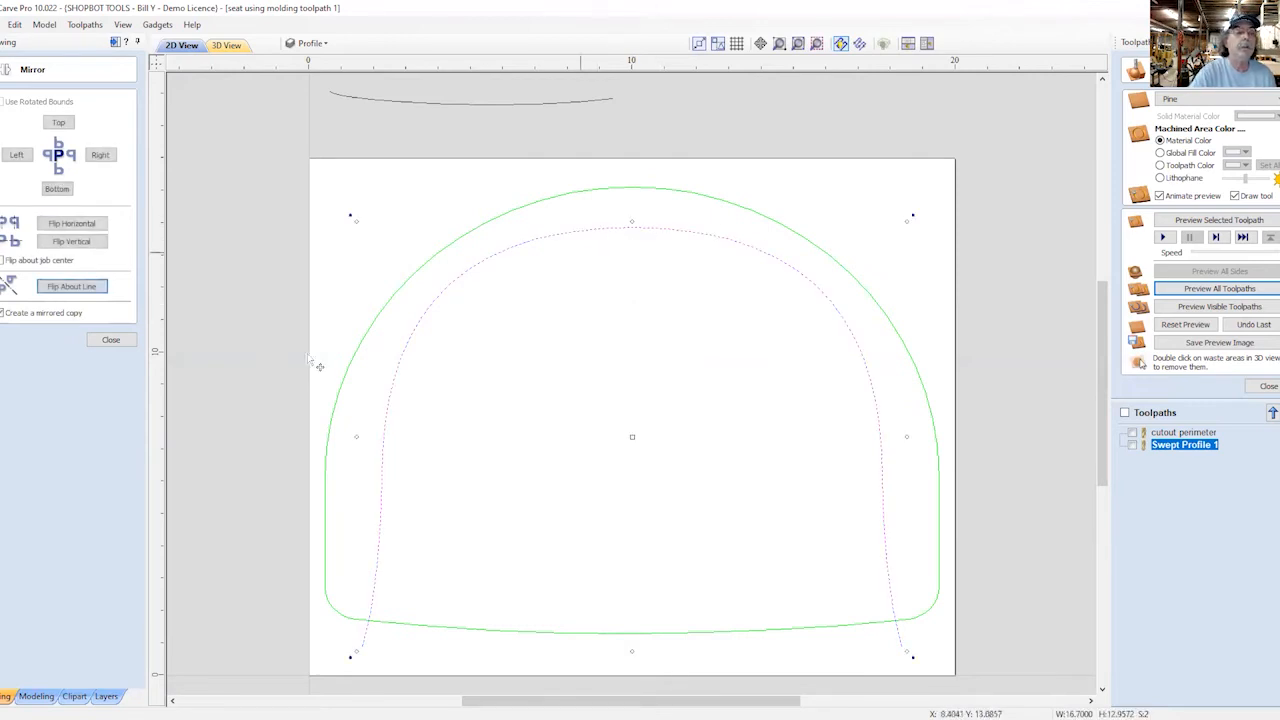
{"action": "left_click", "coordinate": [110, 339]}
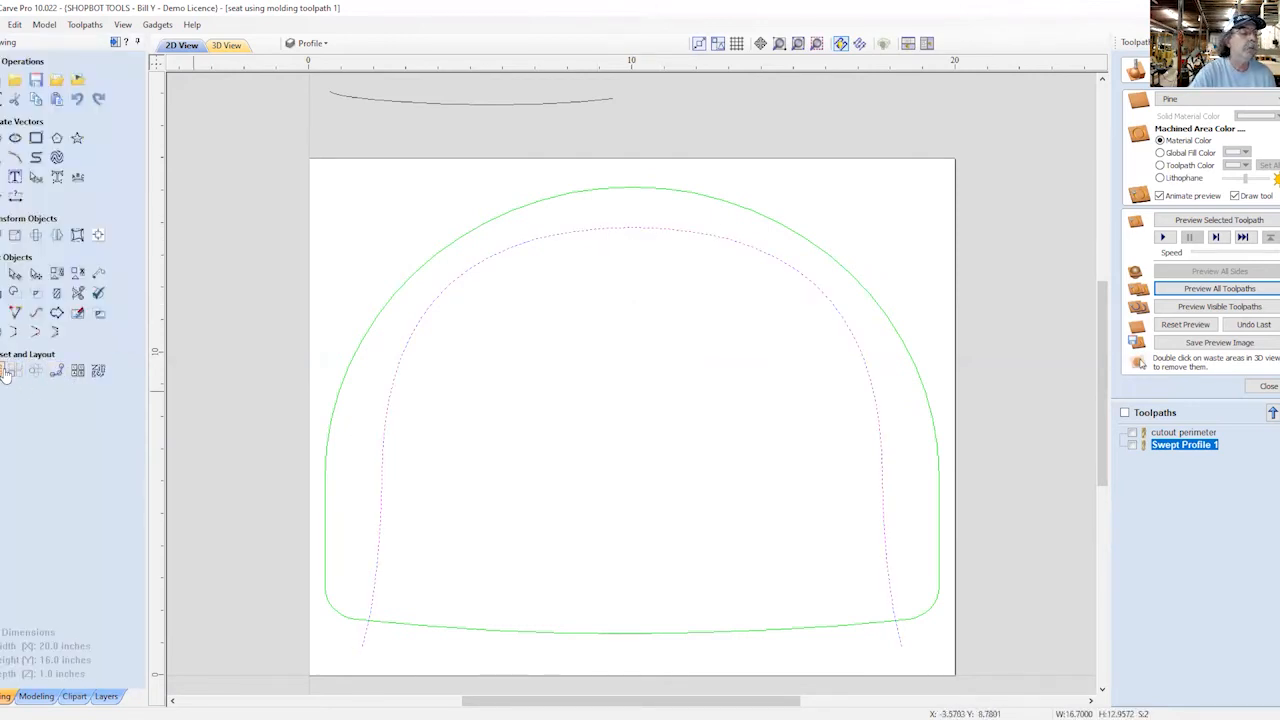
{"action": "left_click", "coordinate": [8, 331]}
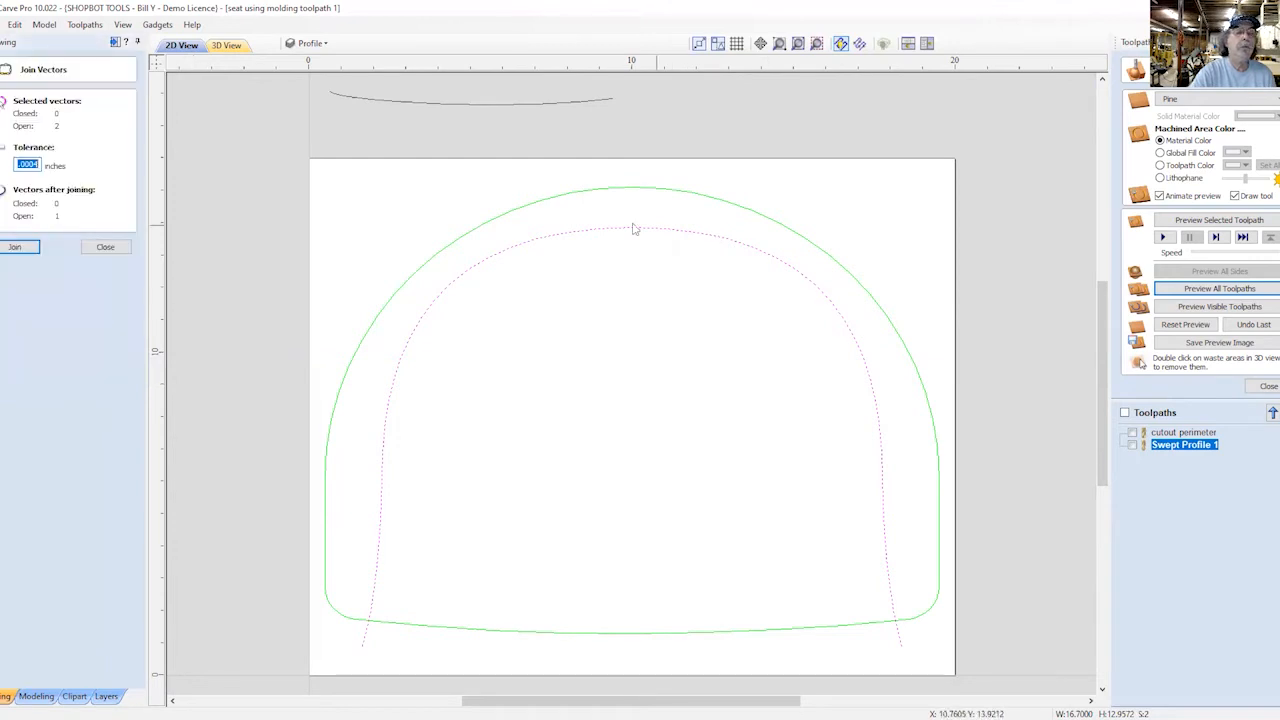
{"action": "left_click", "coordinate": [28, 248]}
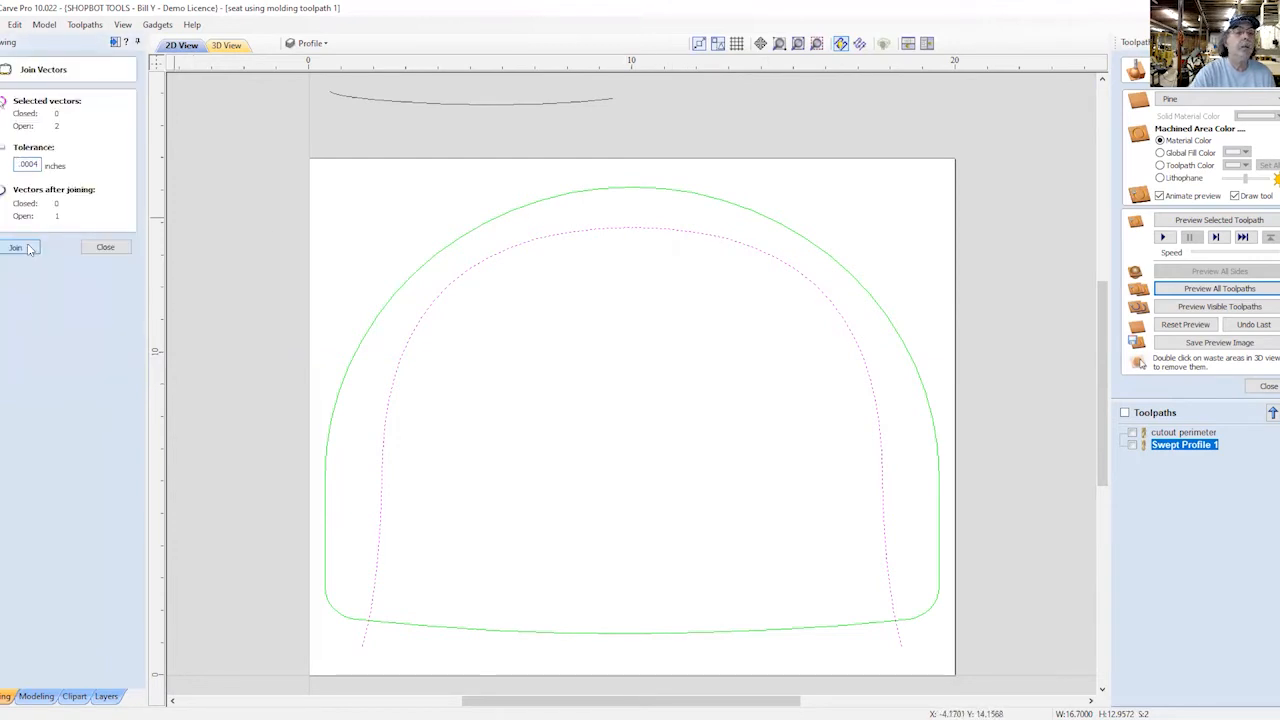
{"action": "left_click", "coordinate": [106, 247]}
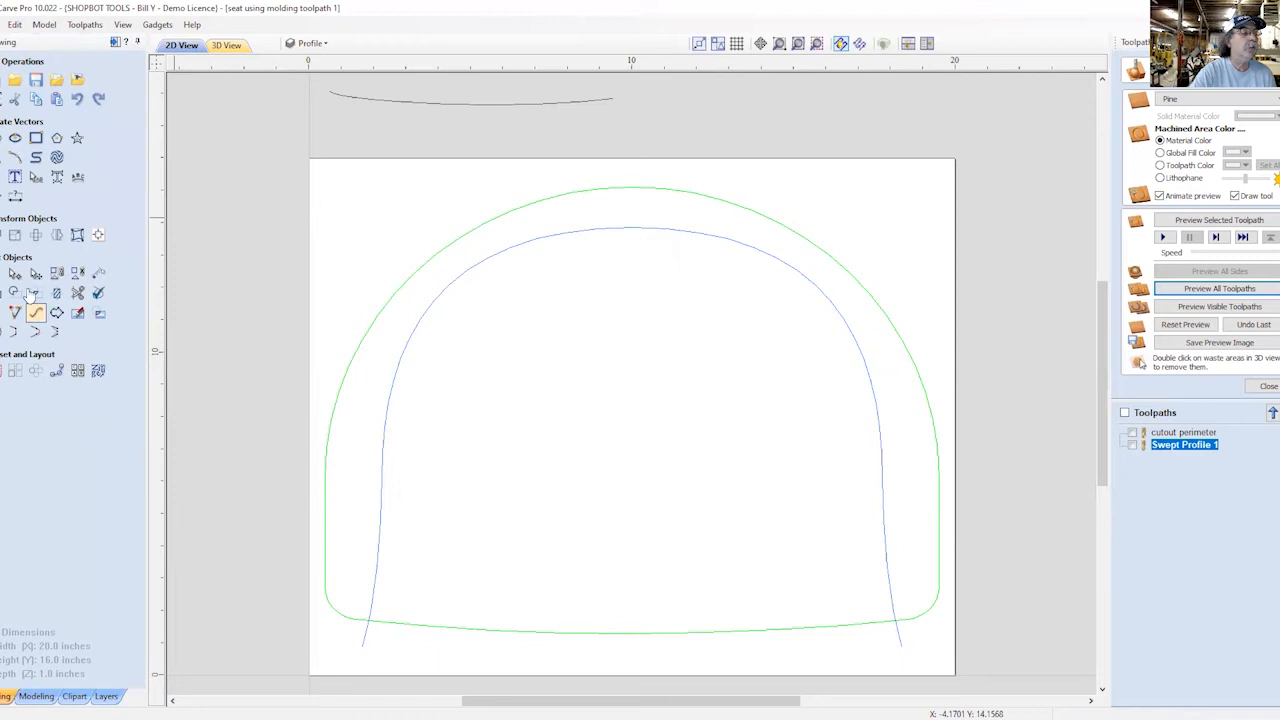
{"action": "left_click", "coordinate": [381, 530]}
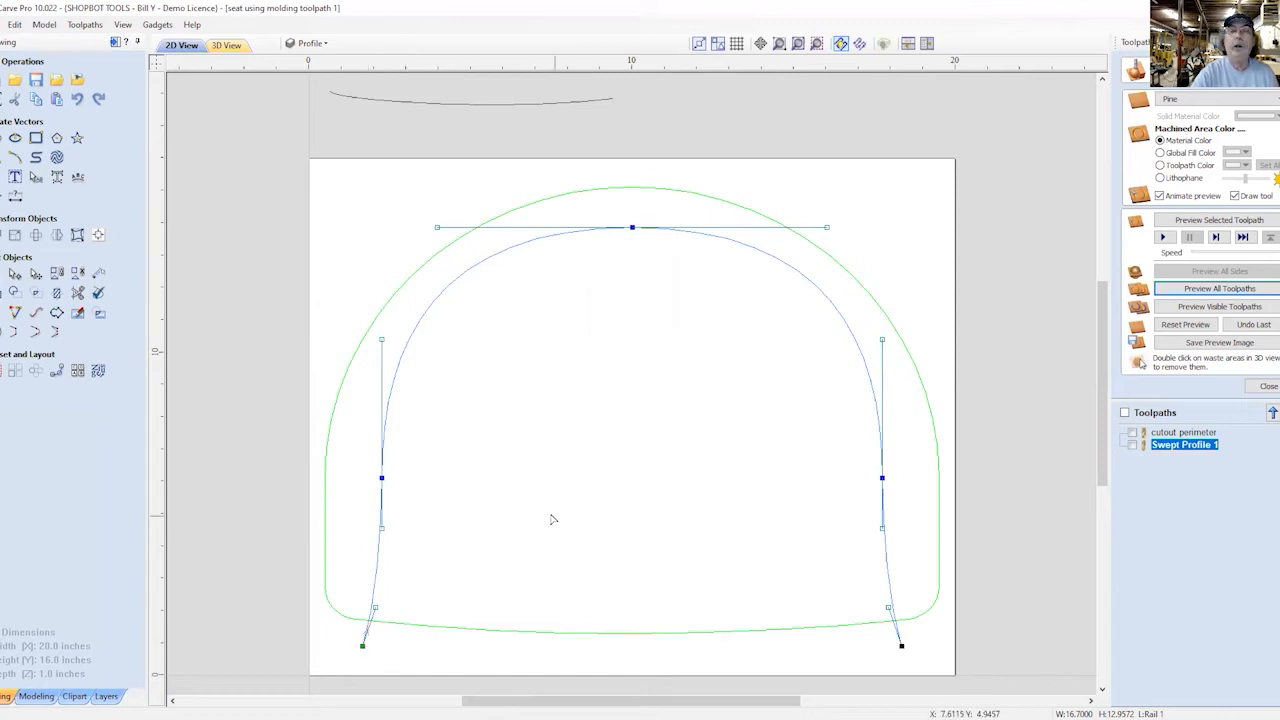
Step: Recalculate the Swept Profile 1 moulding toolpath with Gap Above Toolpath 0.0, using the reshaped rail and the profile curve
{"action": "left_click", "coordinate": [1266, 388]}
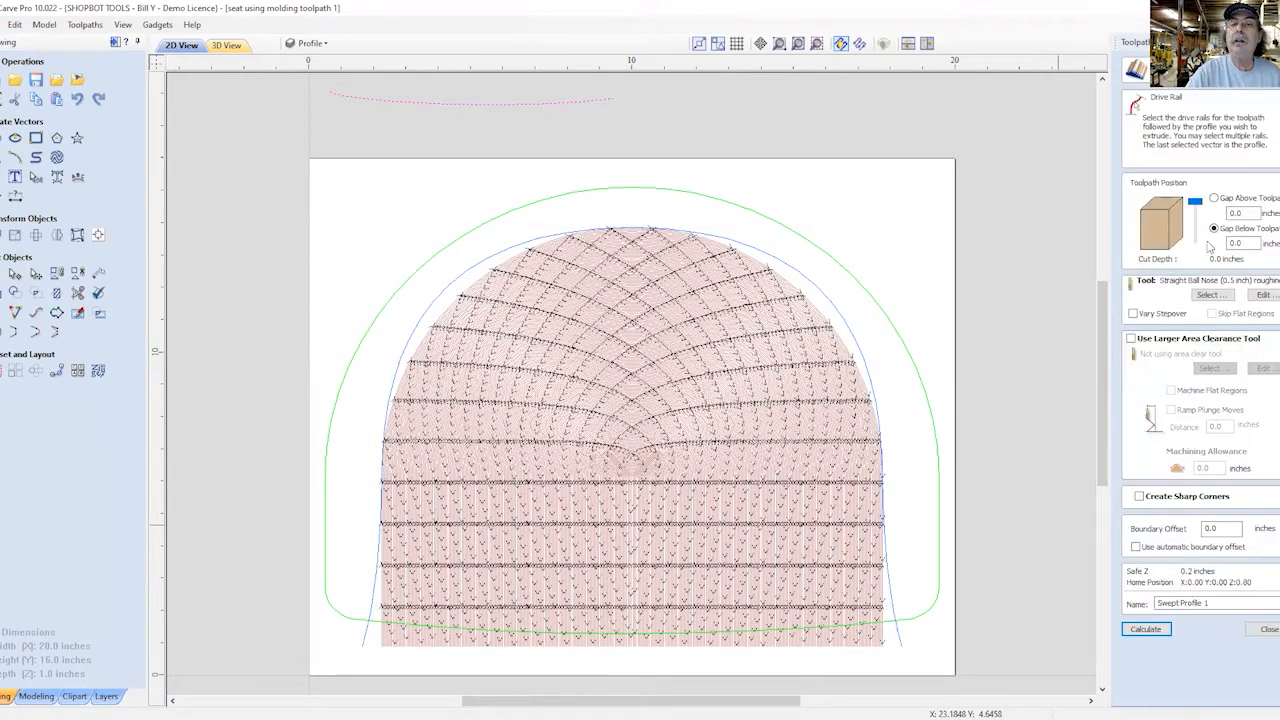
{"action": "left_click", "coordinate": [1213, 199]}
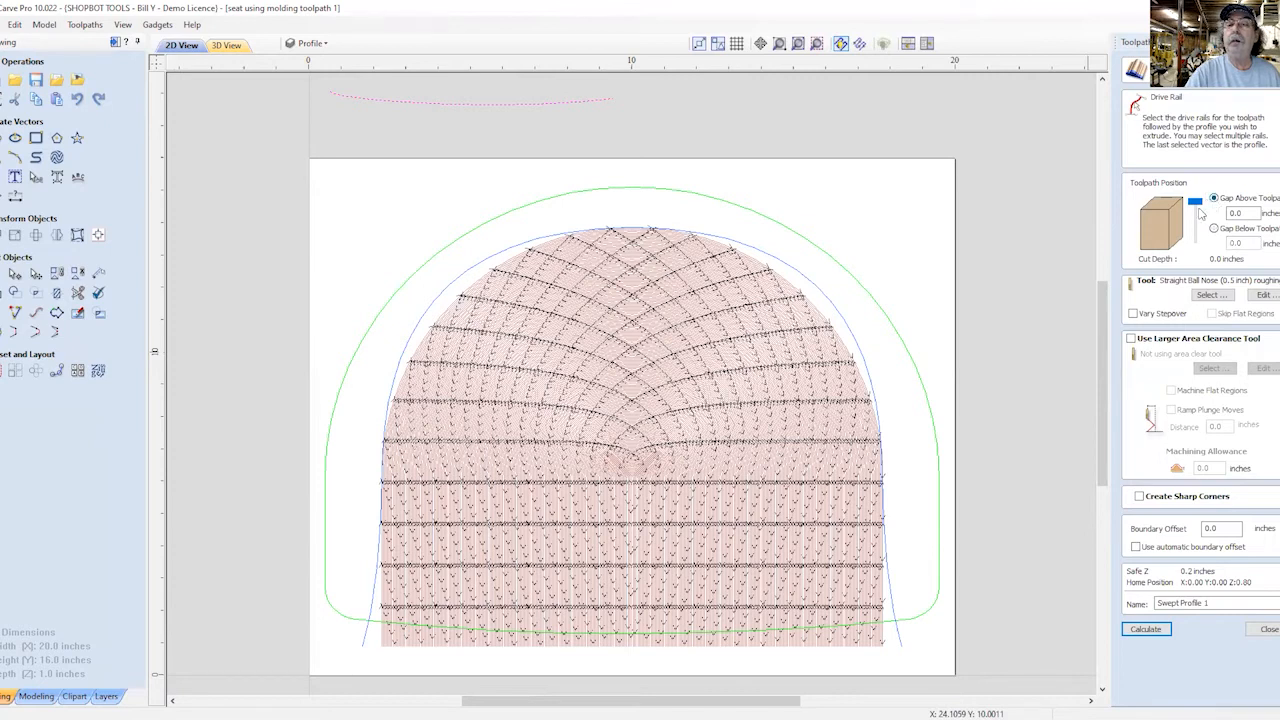
{"action": "left_click", "coordinate": [779, 265]}
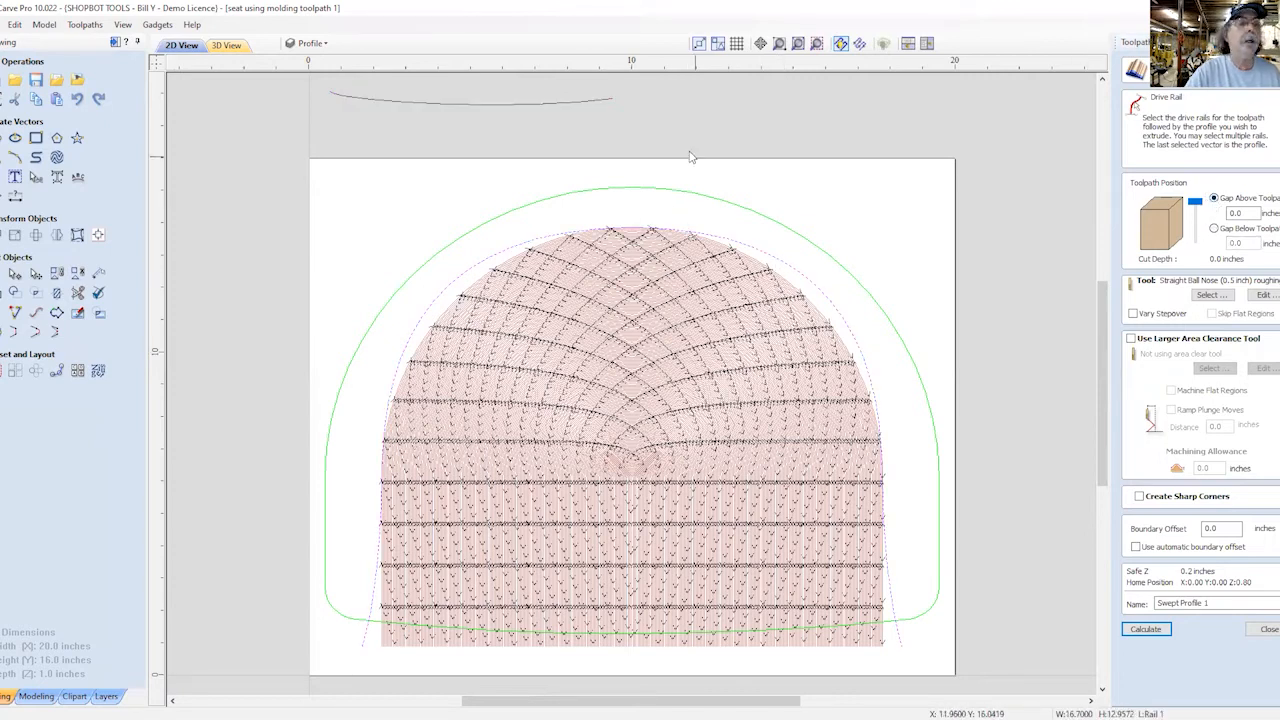
{"action": "left_click", "coordinate": [566, 104], "text": "shift"}
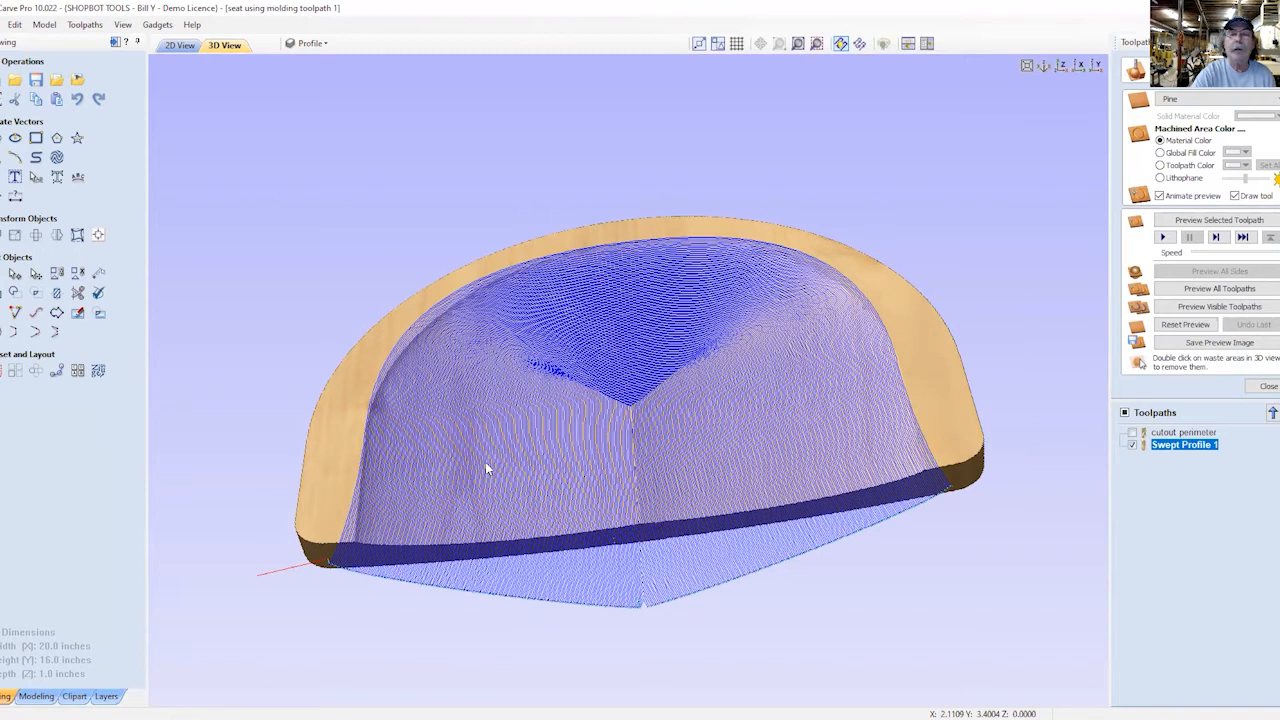
Step: Reset the preview, simulate all toolpaths and remove the waste around the seat to inspect the new contour
{"action": "left_click", "coordinate": [1195, 325]}
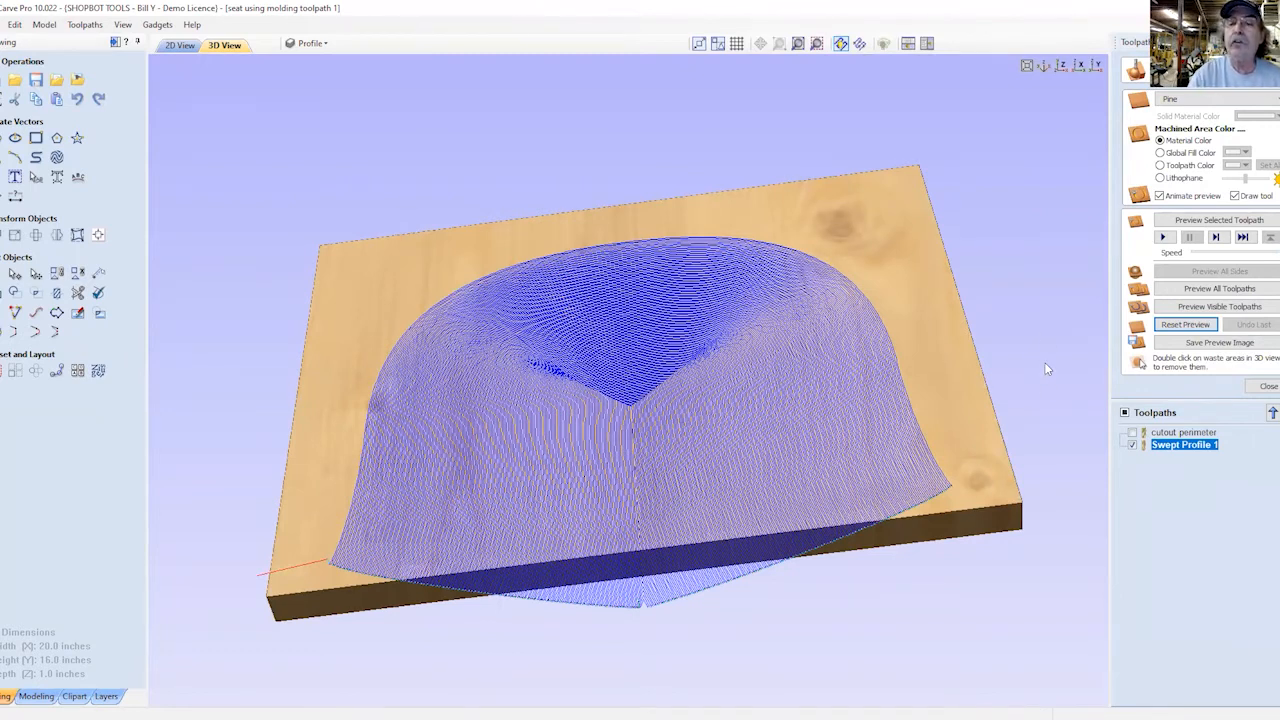
{"action": "left_click", "coordinate": [1217, 289]}
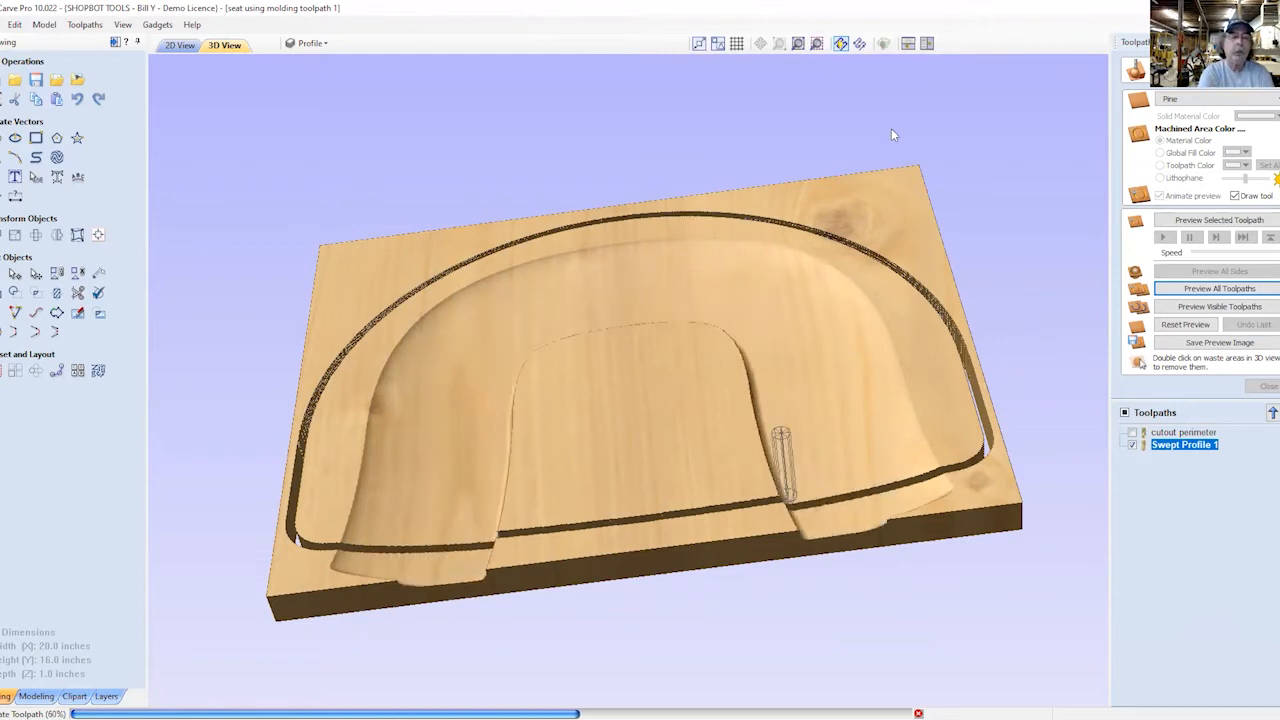
{"action": "double_click", "coordinate": [982, 477]}
{"action": "left_click_drag", "start_coordinate": [792, 482], "coordinate": [804, 565]}
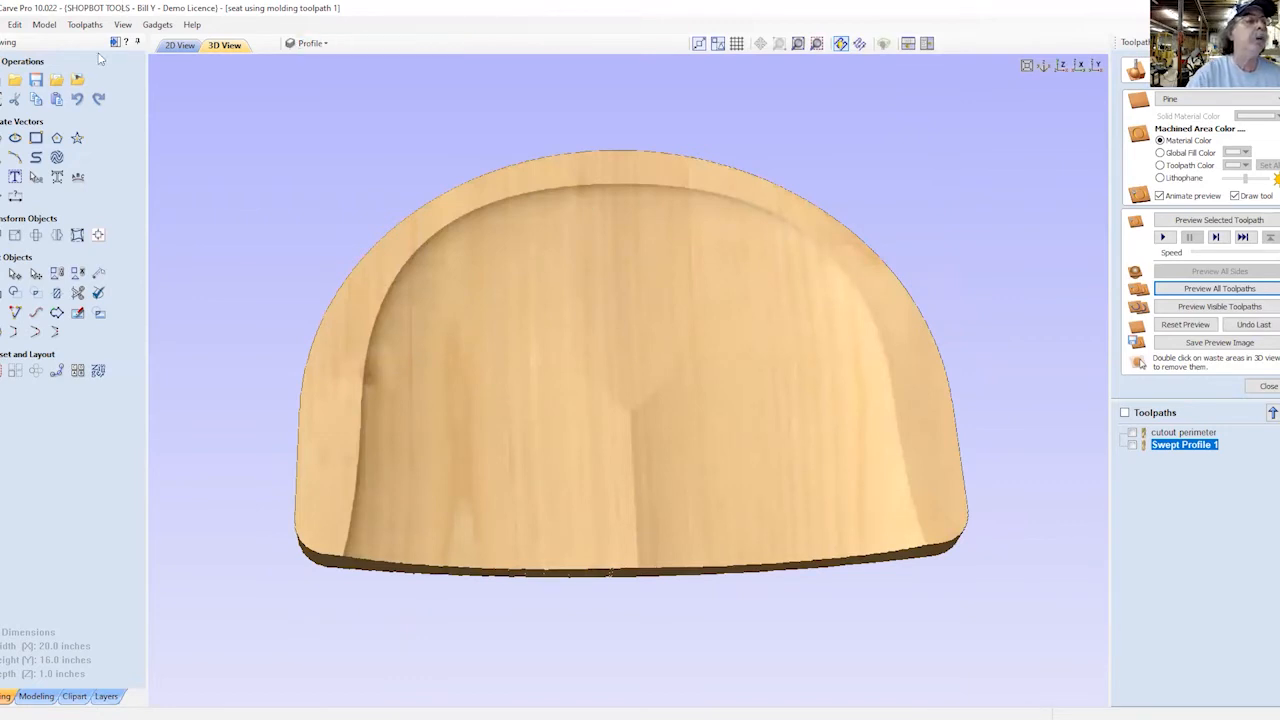
Step: Deepen the profile curve above the board by pulling its Bezier handles downward in node editing
{"action": "left_click", "coordinate": [179, 45]}
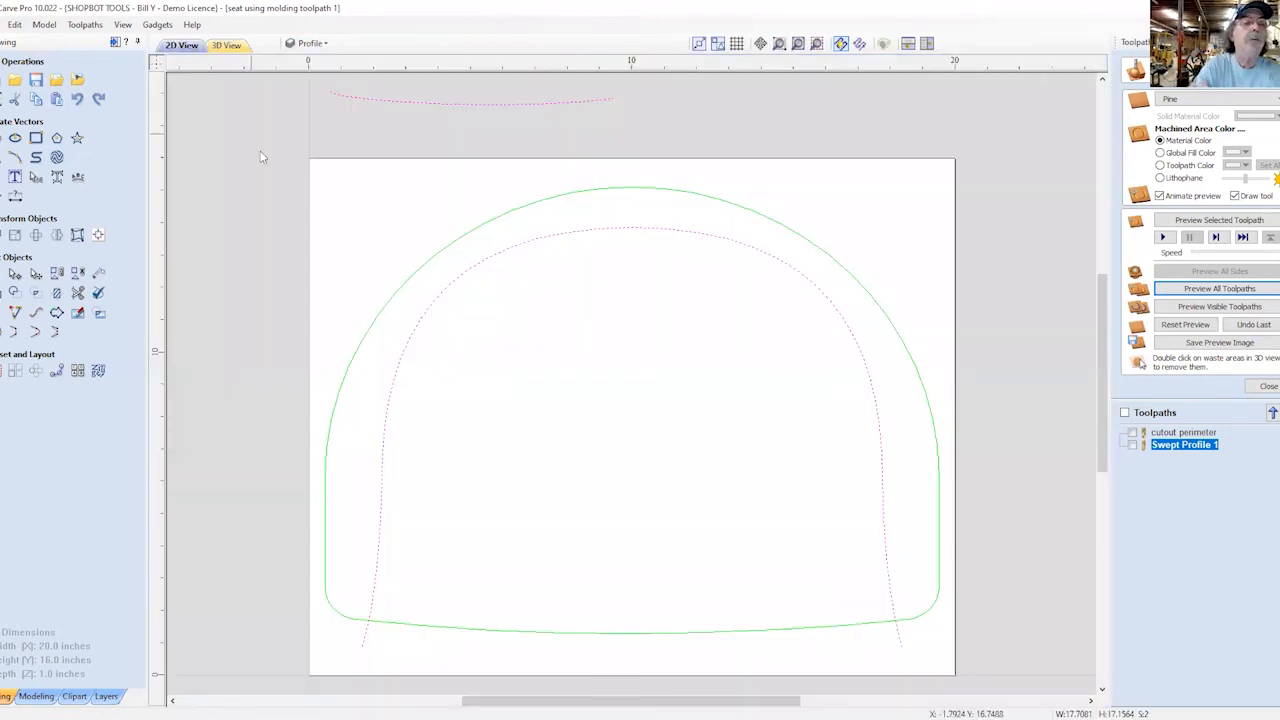
{"action": "left_click", "coordinate": [14, 274]}
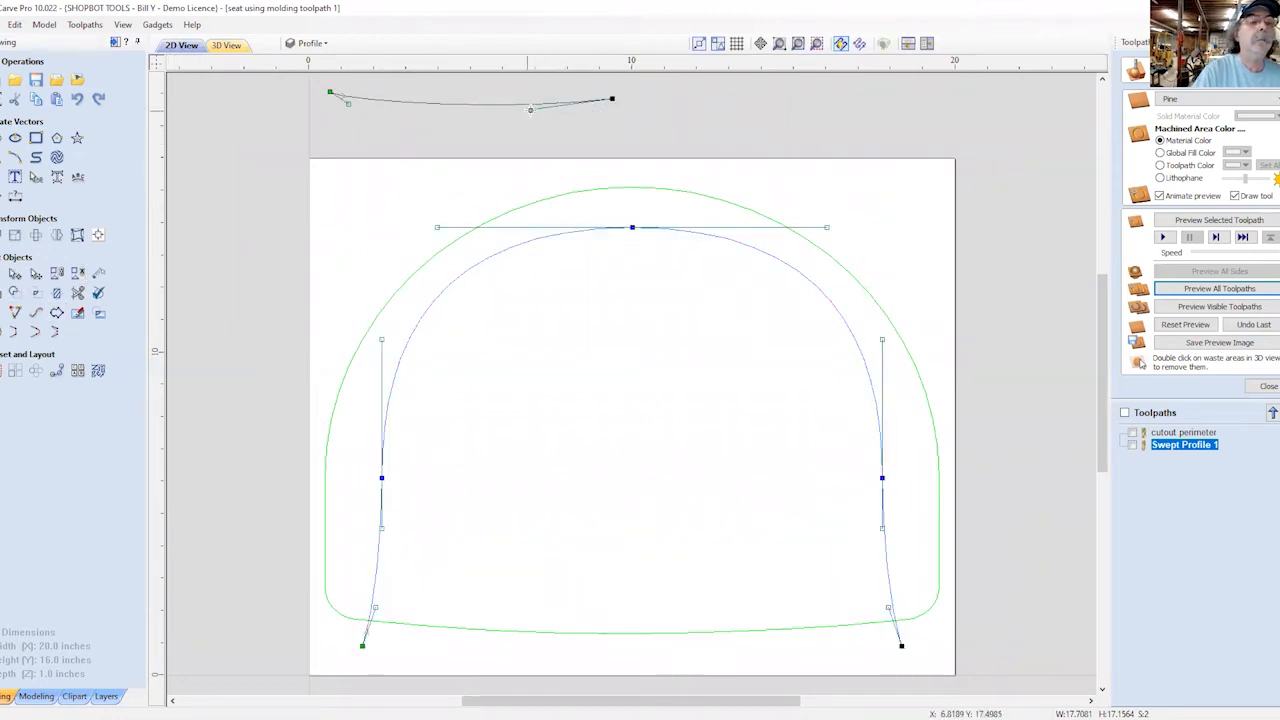
{"action": "left_click_drag", "start_coordinate": [531, 106], "coordinate": [544, 118]}
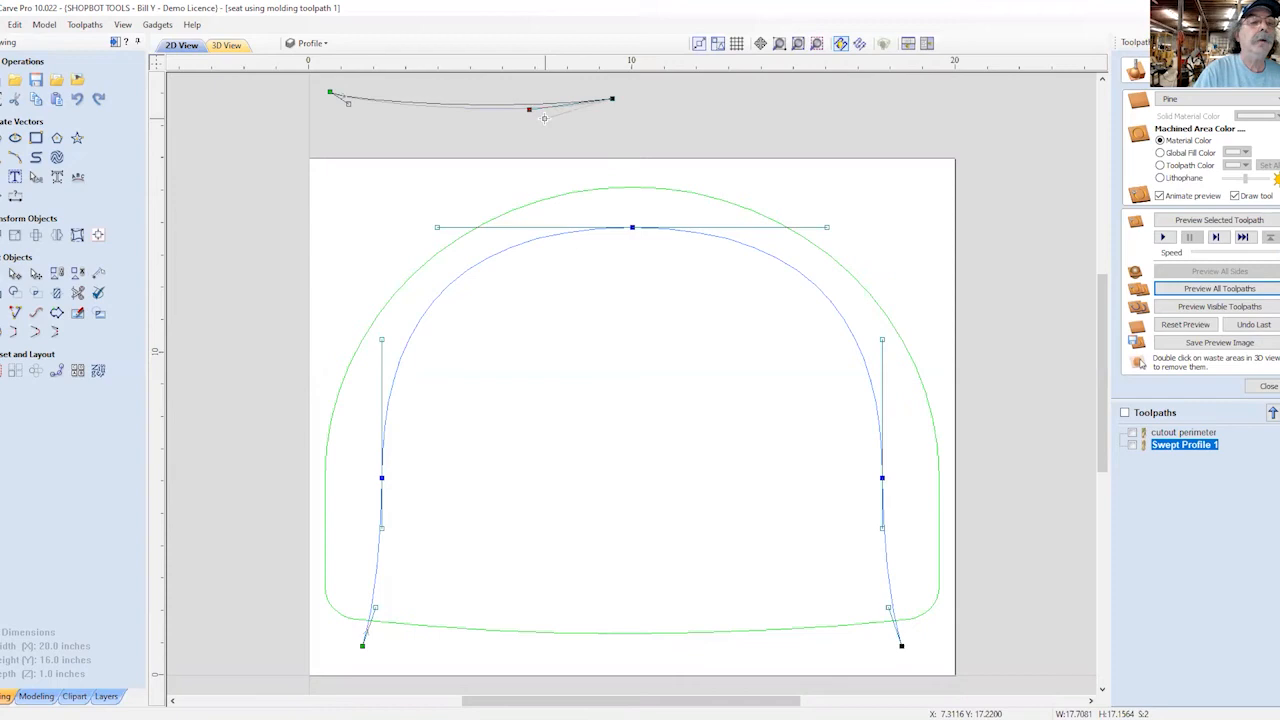
{"action": "key", "text": "Delete"}
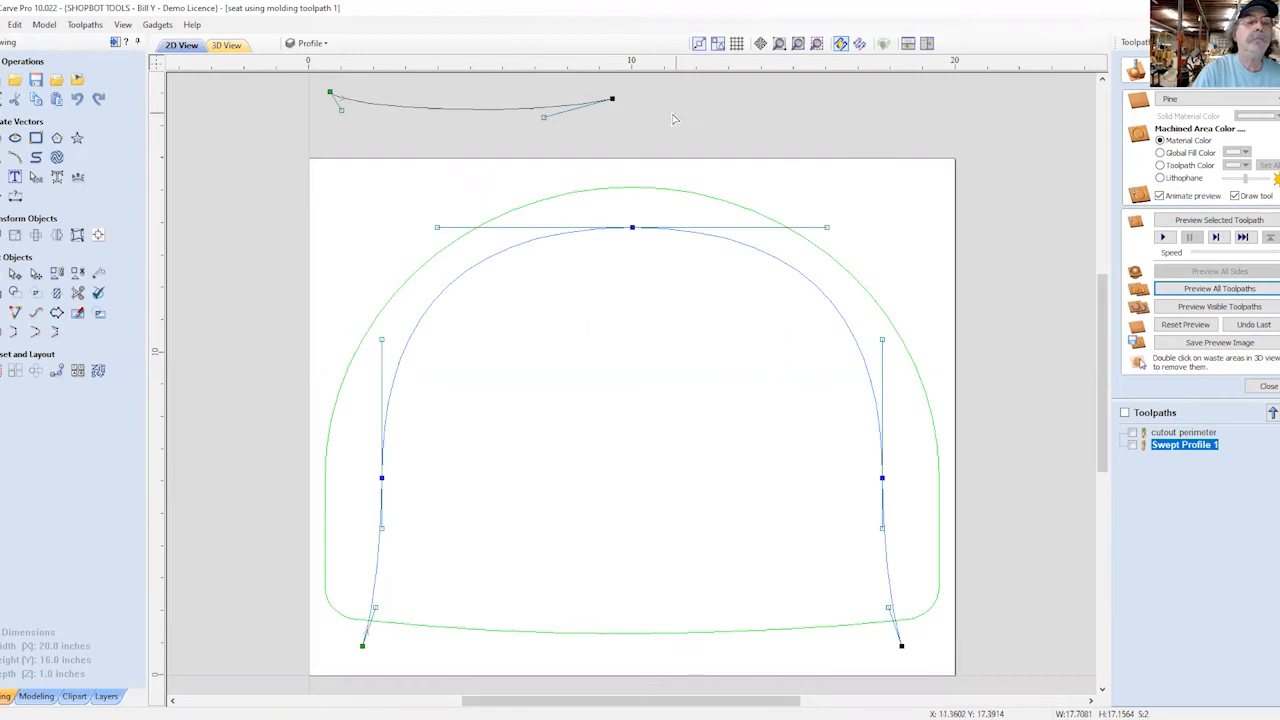
Step: Insert a point near the right end of the profile curve and shift it slightly outward to about X 8.4
{"action": "right_click", "coordinate": [585, 106]}
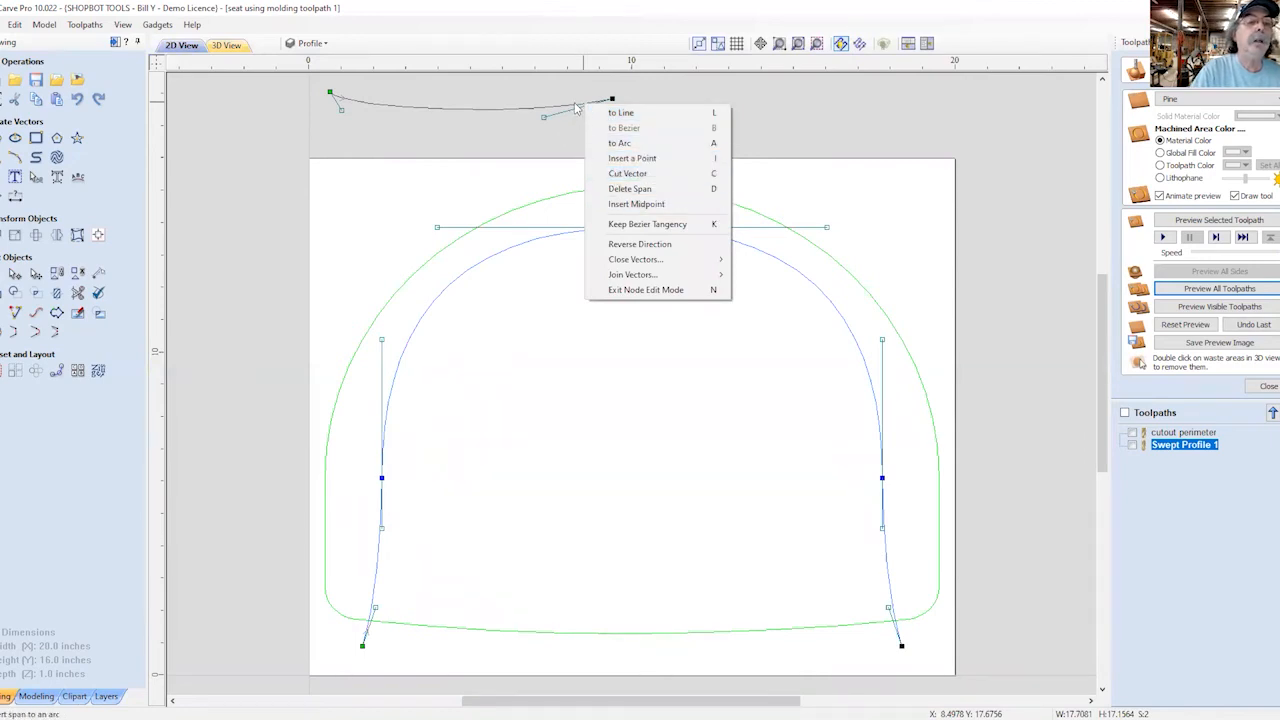
{"action": "left_click", "coordinate": [626, 158]}
{"action": "scroll", "coordinate": [585, 105], "scroll_direction": "up", "scroll_amount": 2}
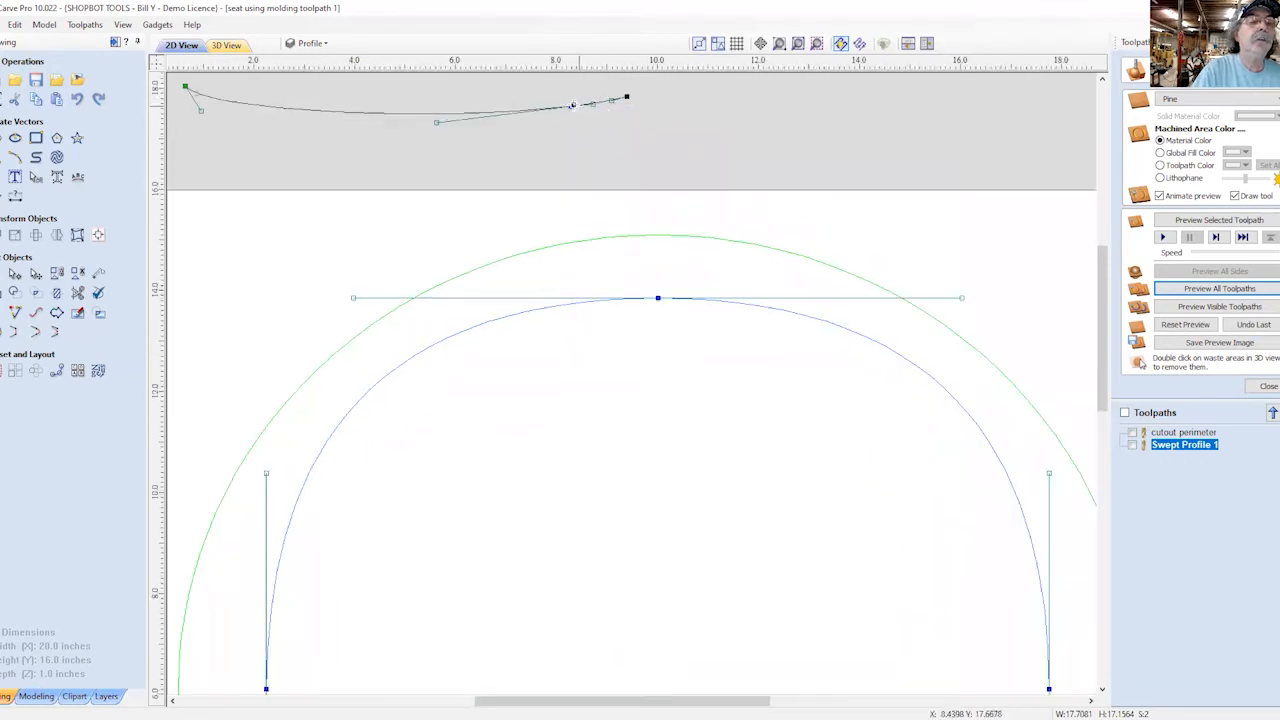
{"action": "left_click_drag", "start_coordinate": [571, 105], "coordinate": [576, 102]}
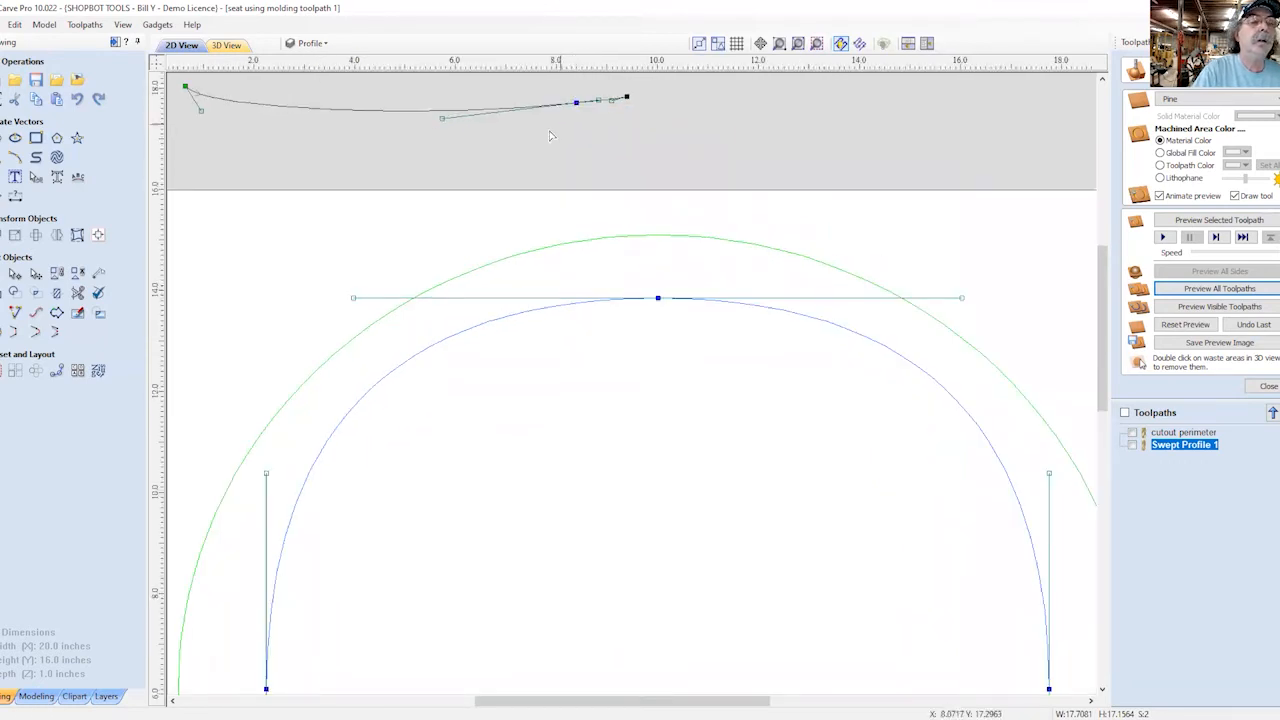
Step: Adjust the inserted point and its handles to deepen the dish and form a short flat lip at the profile's right end
{"action": "left_click_drag", "start_coordinate": [443, 116], "coordinate": [456, 132]}
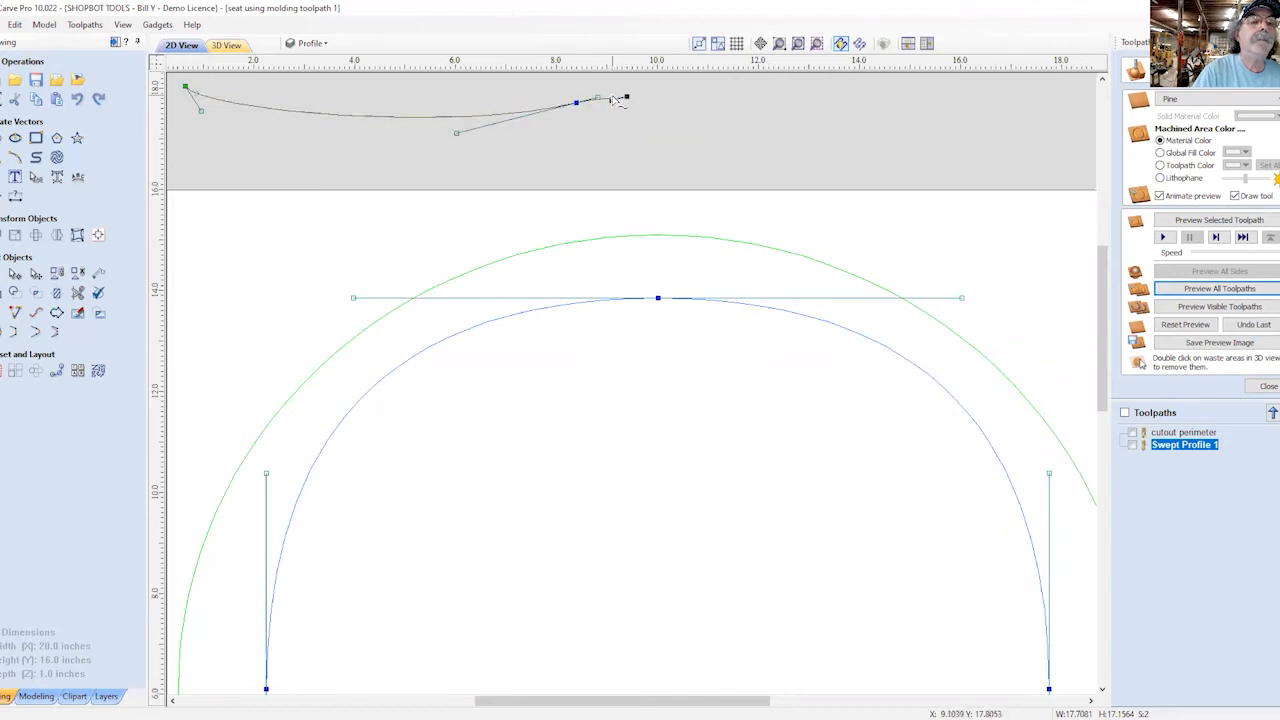
{"action": "scroll", "coordinate": [612, 94], "scroll_direction": "up", "scroll_amount": 4}
{"action": "left_click_drag", "start_coordinate": [611, 106], "coordinate": [565, 103]}
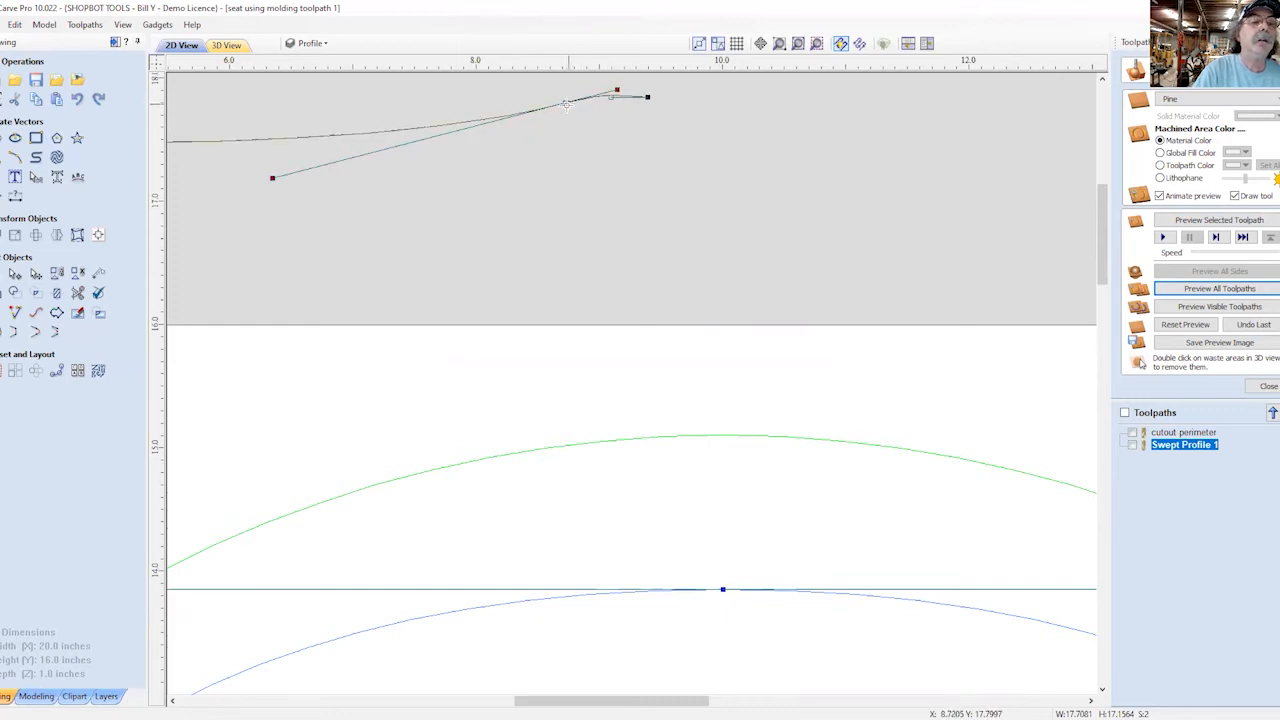
{"action": "left_click_drag", "start_coordinate": [566, 104], "coordinate": [567, 110]}
{"action": "scroll", "coordinate": [632, 100], "scroll_direction": "down", "scroll_amount": 4}
{"action": "left_click", "coordinate": [709, 105]}
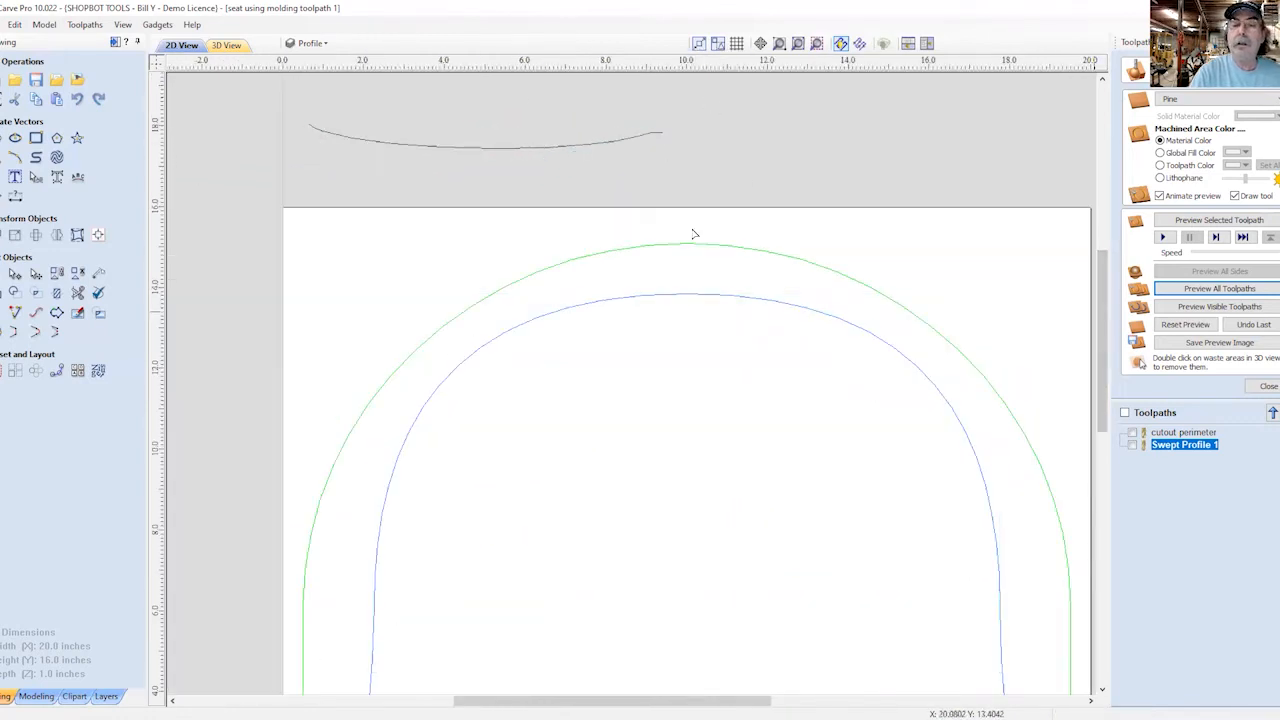
Step: Recalculate the Swept Profile 1 moulding toolpath using the rail as drive rail and the reshaped profile curve
{"action": "left_click", "coordinate": [1268, 386]}
{"action": "left_click", "coordinate": [1160, 237]}
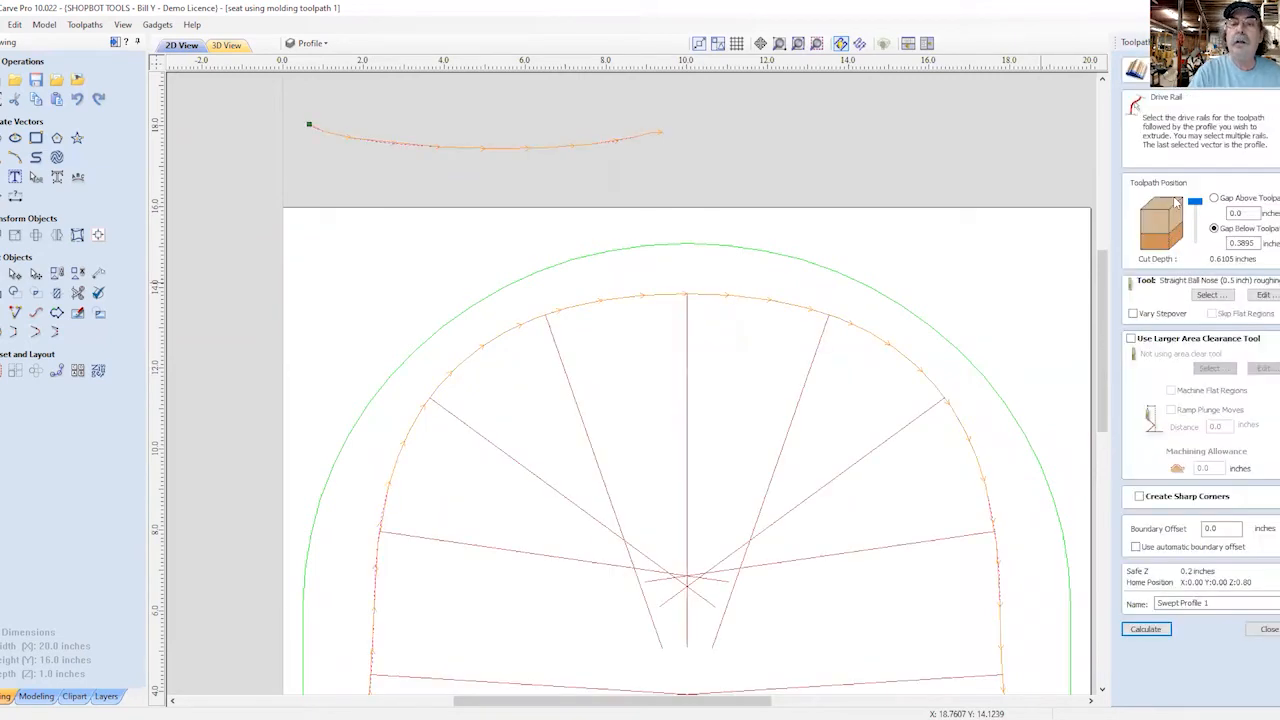
{"action": "left_click", "coordinate": [909, 290]}
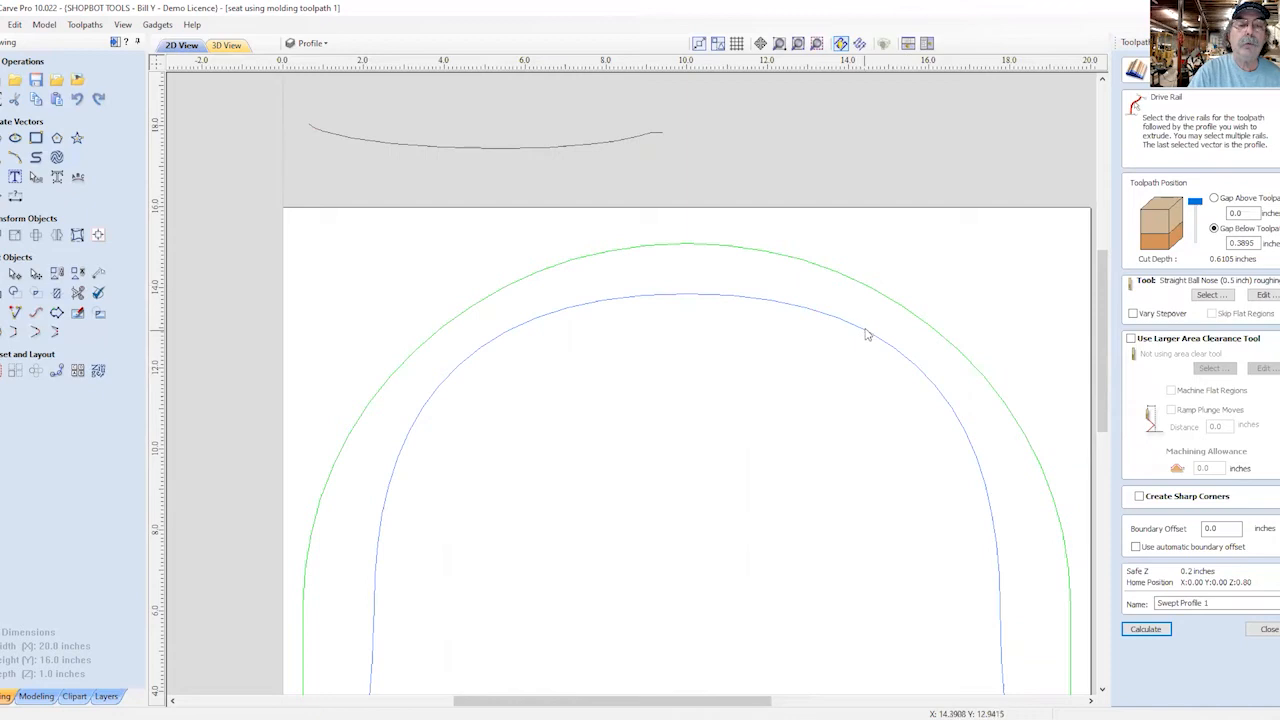
{"action": "left_click", "coordinate": [870, 338]}
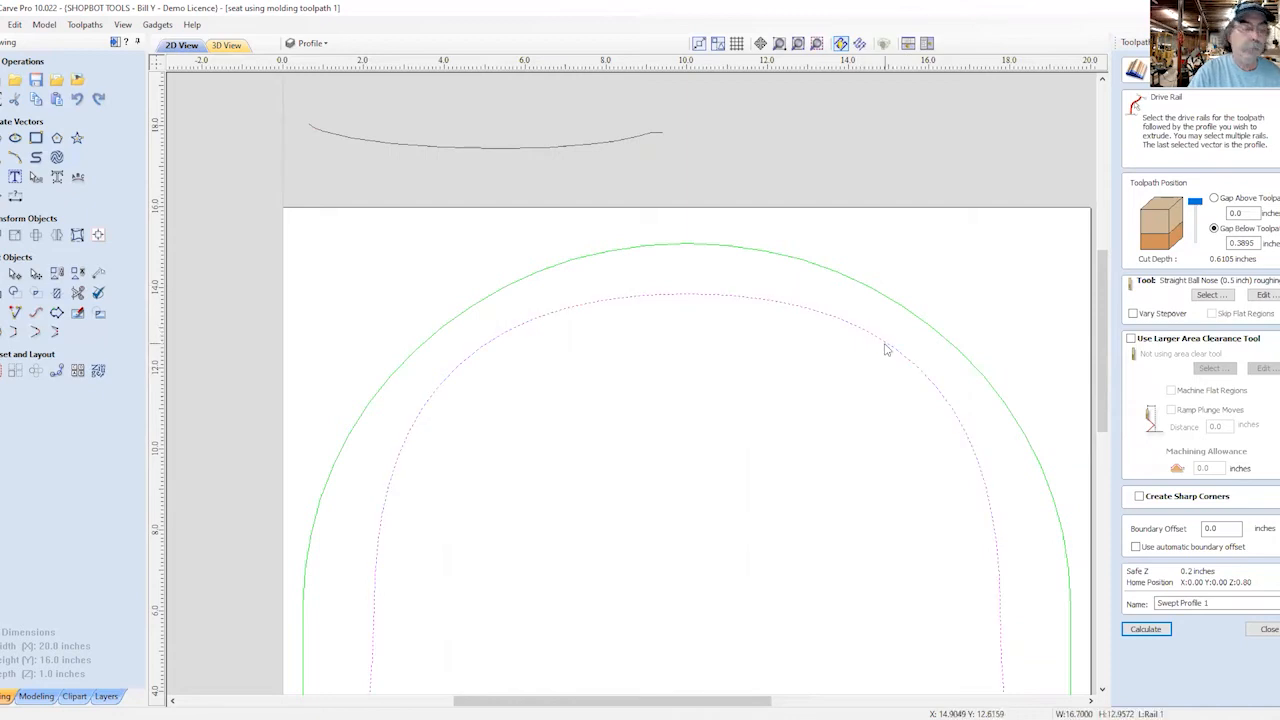
{"action": "left_click", "coordinate": [582, 147], "text": "shift"}
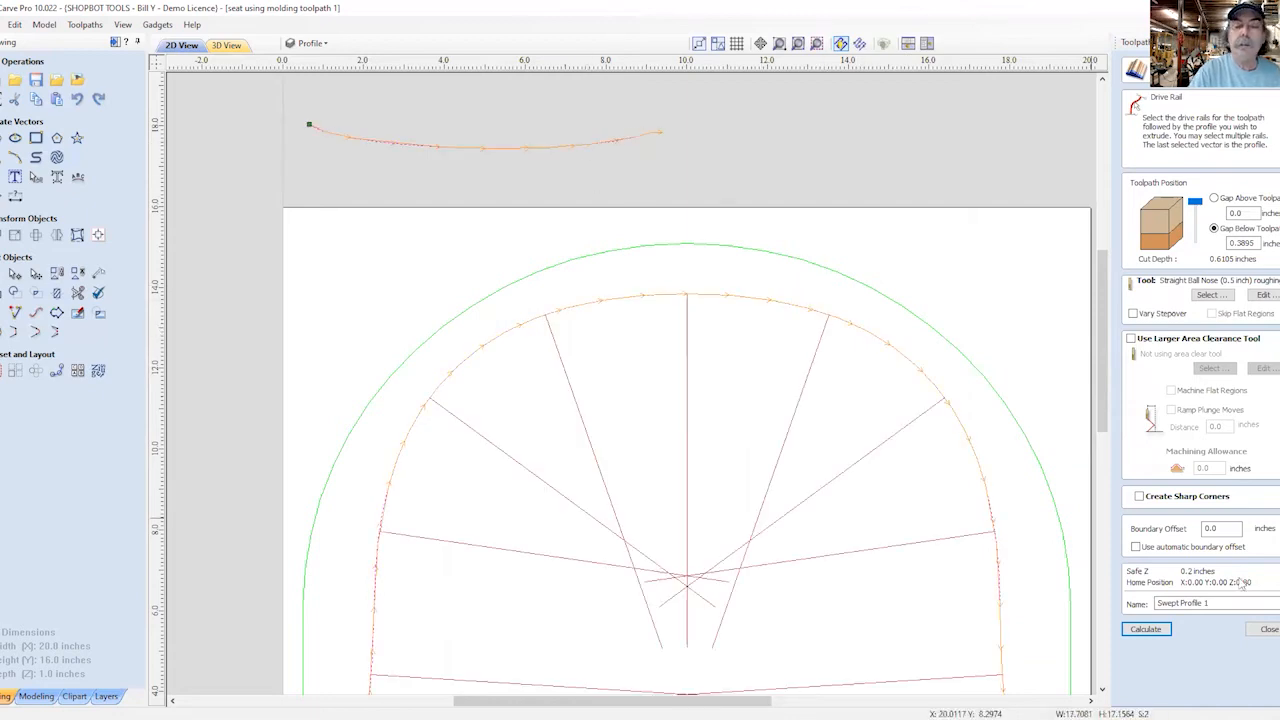
{"action": "left_click", "coordinate": [1157, 630]}
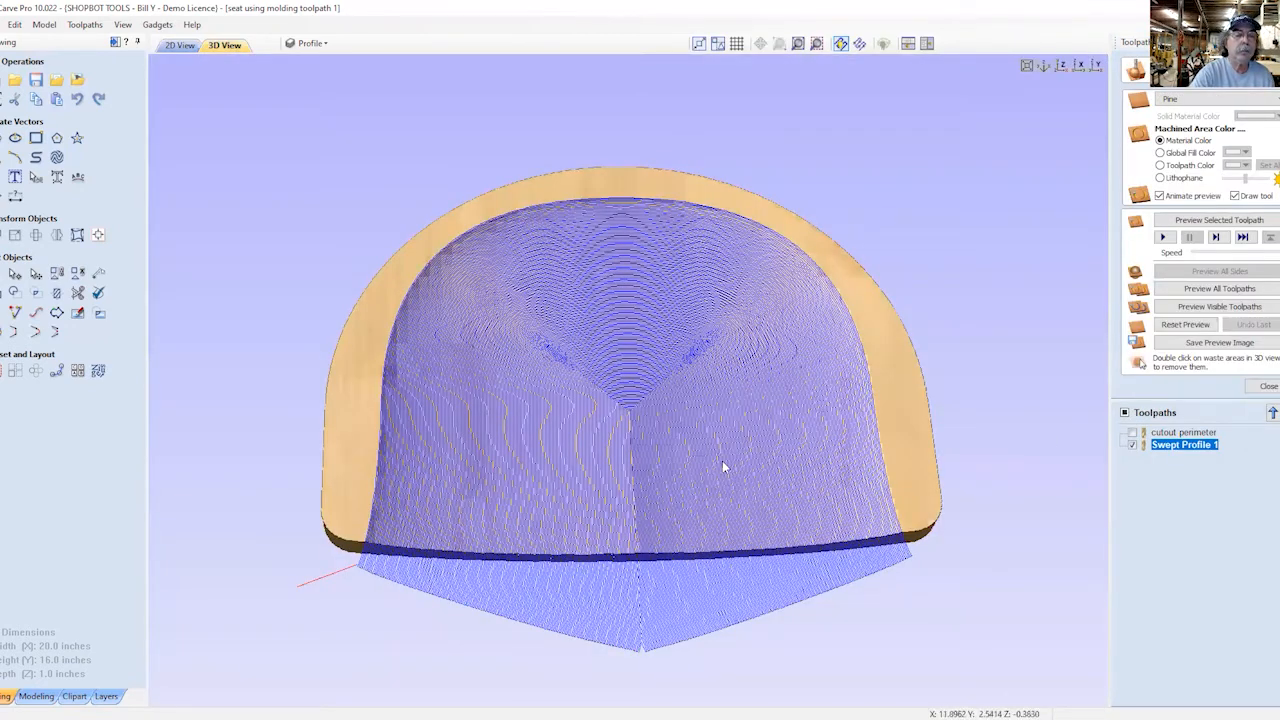
Step: Reset the preview, simulate all toolpaths, clear the waste around the cutout and view the carved seat from the front
{"action": "left_click", "coordinate": [1184, 325]}
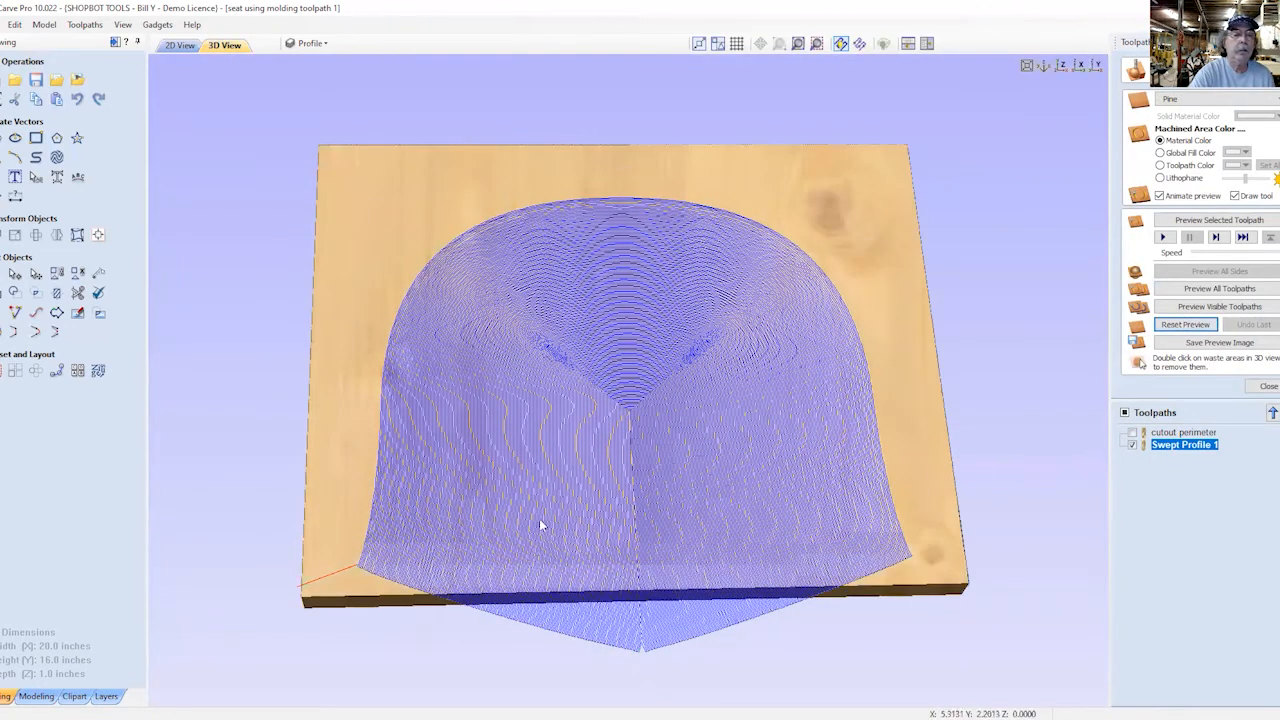
{"action": "left_click_drag", "start_coordinate": [633, 505], "coordinate": [1028, 329]}
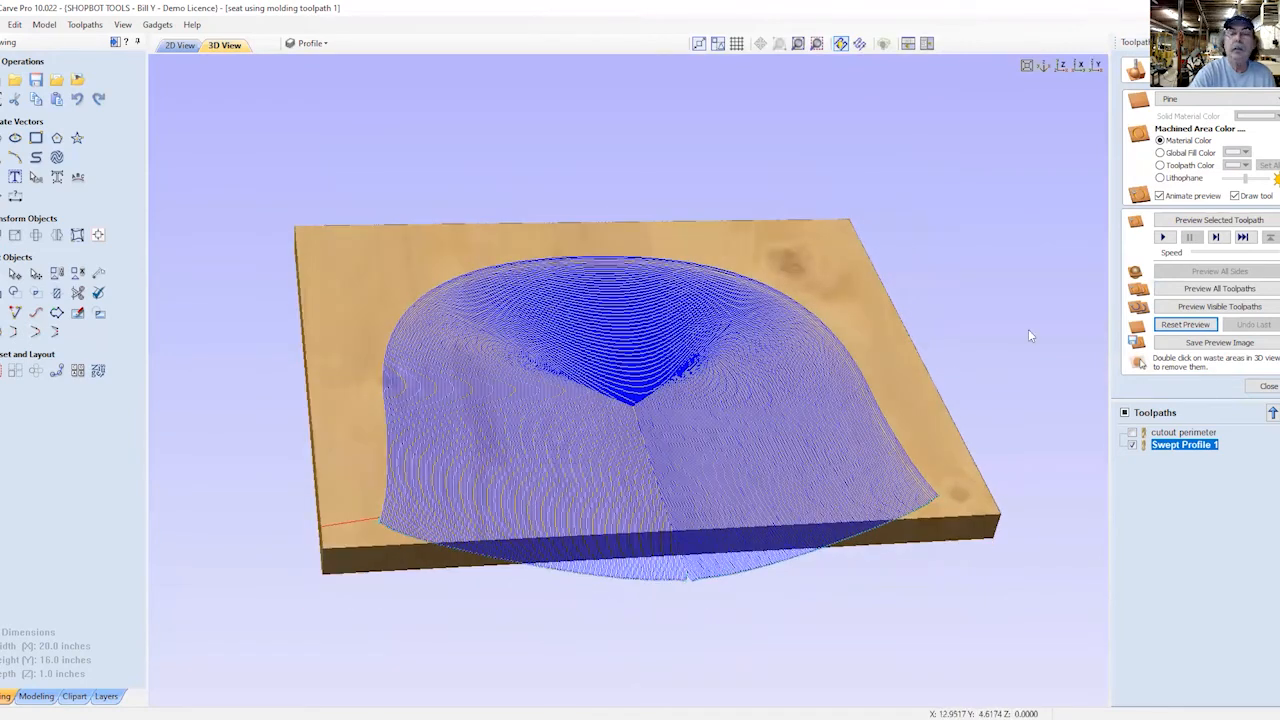
{"action": "left_click", "coordinate": [1213, 289]}
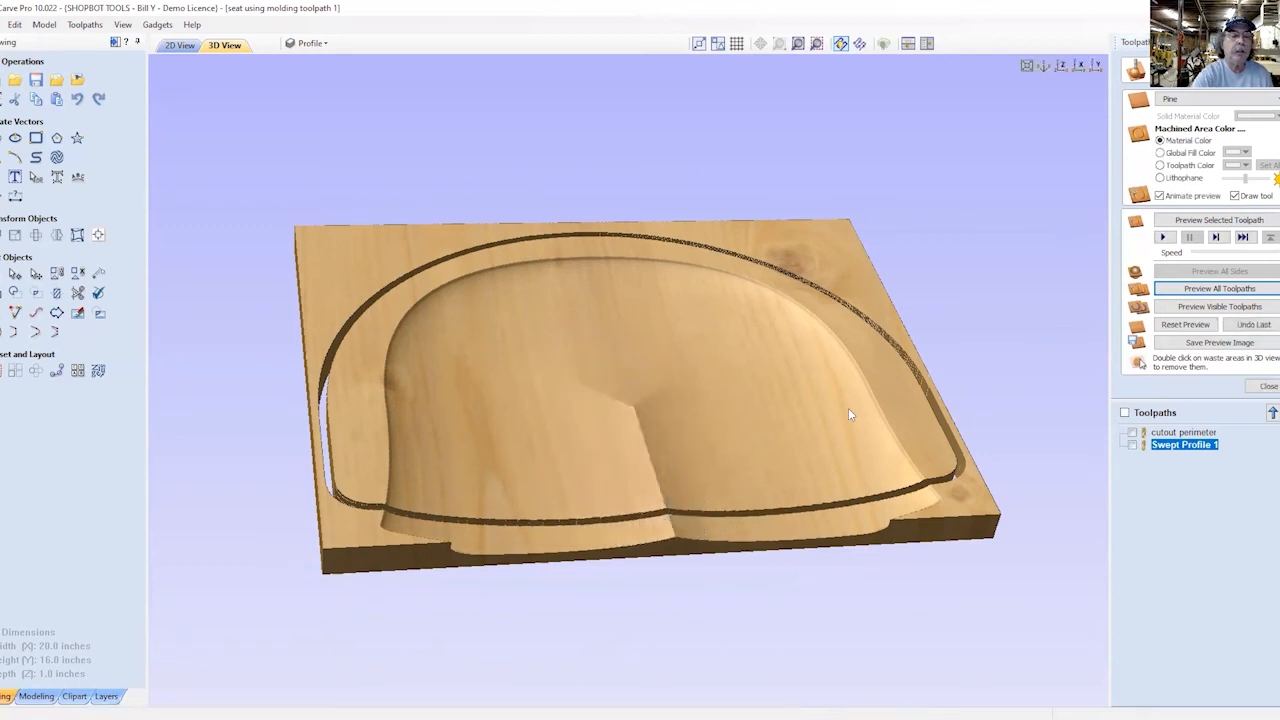
{"action": "left_click_drag", "start_coordinate": [604, 460], "coordinate": [608, 437]}
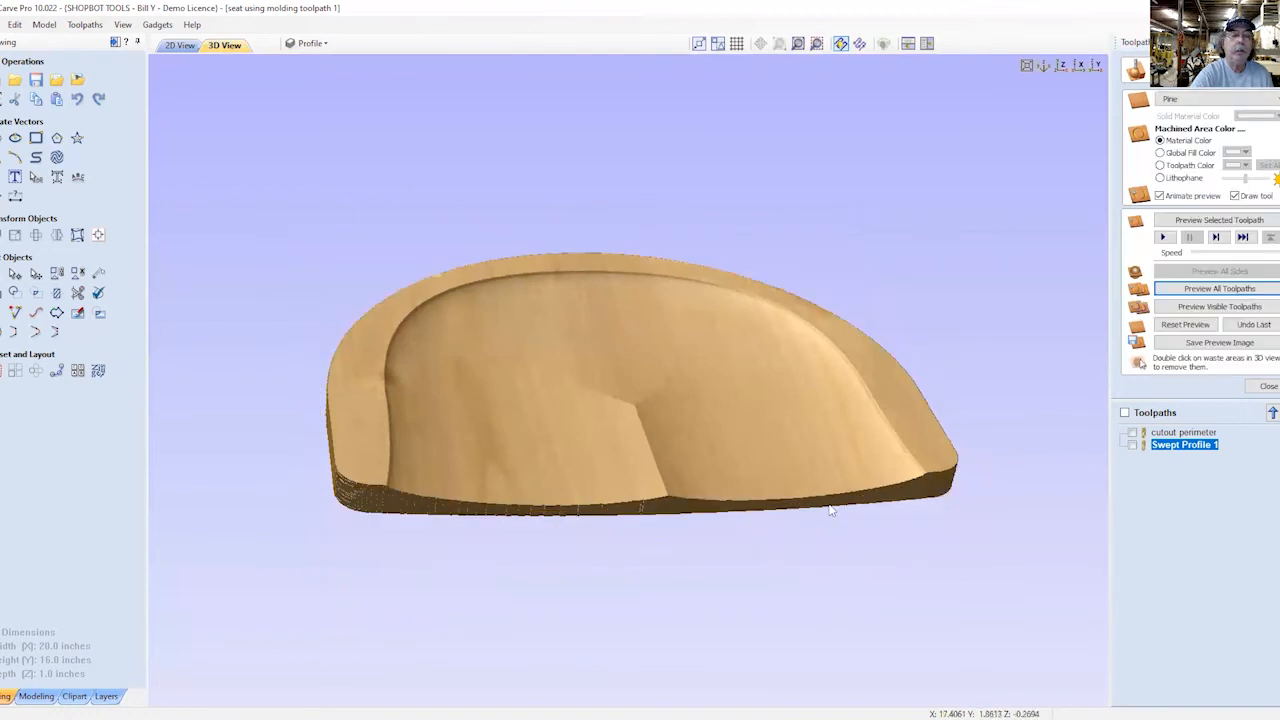
{"action": "left_click_drag", "start_coordinate": [715, 467], "coordinate": [604, 431]}
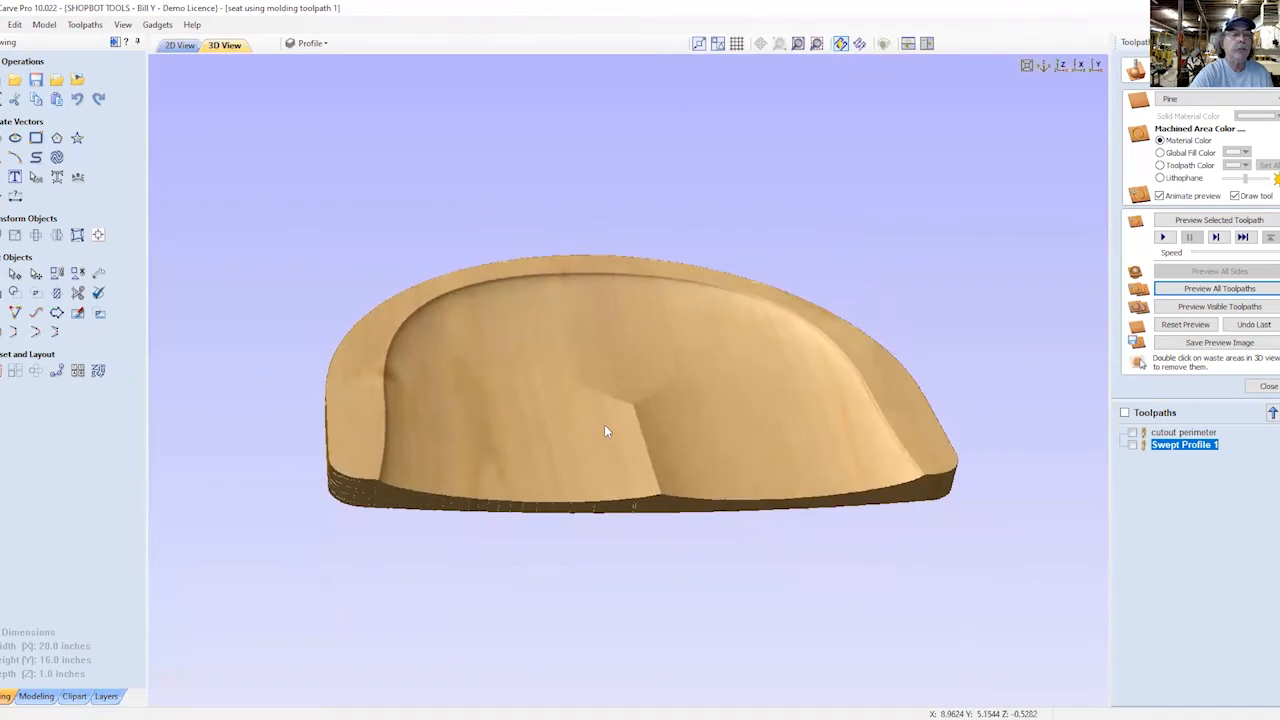
Step: Resize the profile curve above the board to a width of 8.0 inches, leaving its height unlinked
{"action": "left_click", "coordinate": [180, 45]}
{"action": "left_click", "coordinate": [665, 163]}
{"action": "scroll", "coordinate": [500, 394], "scroll_direction": "down", "scroll_amount": 2}
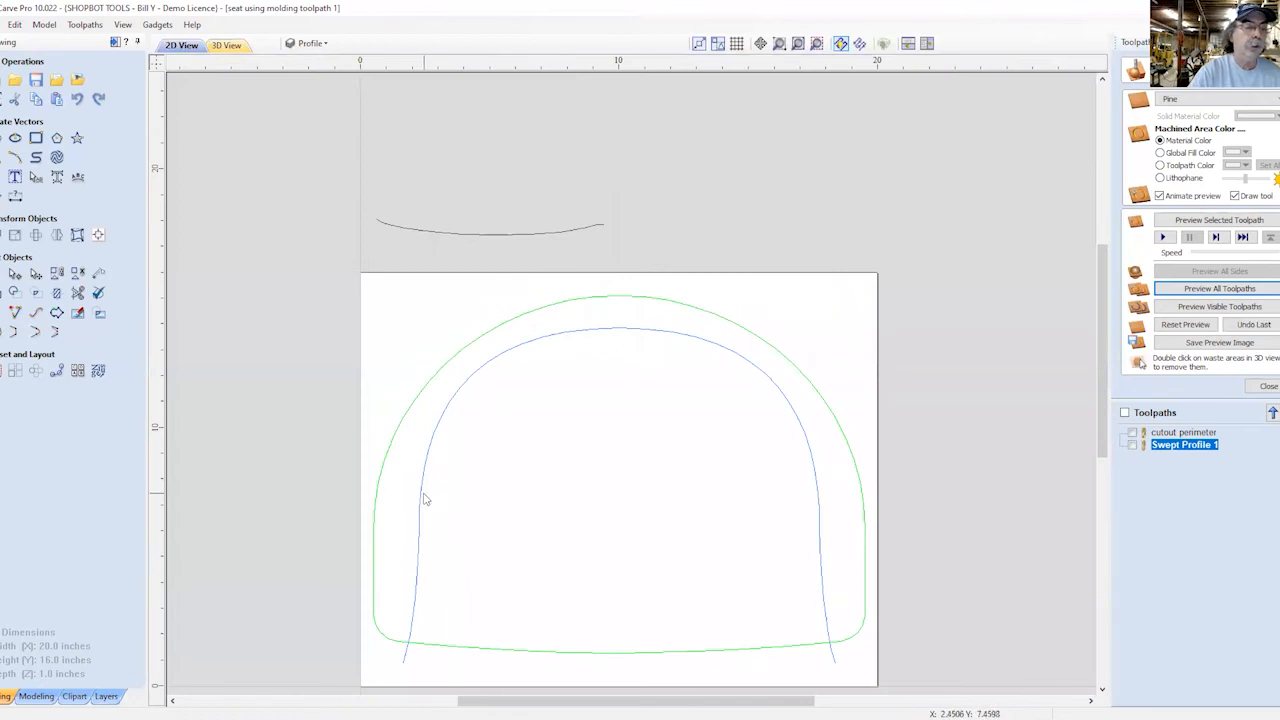
{"action": "left_click", "coordinate": [421, 498]}
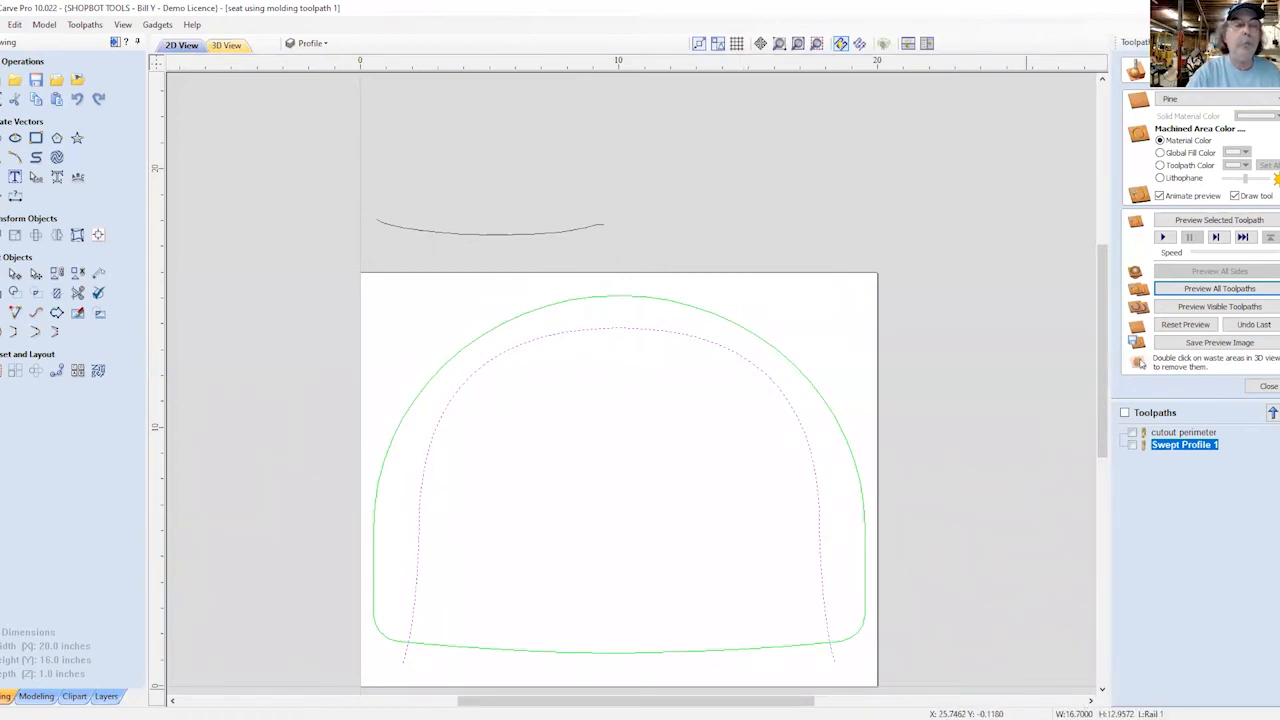
{"action": "left_click", "coordinate": [506, 235]}
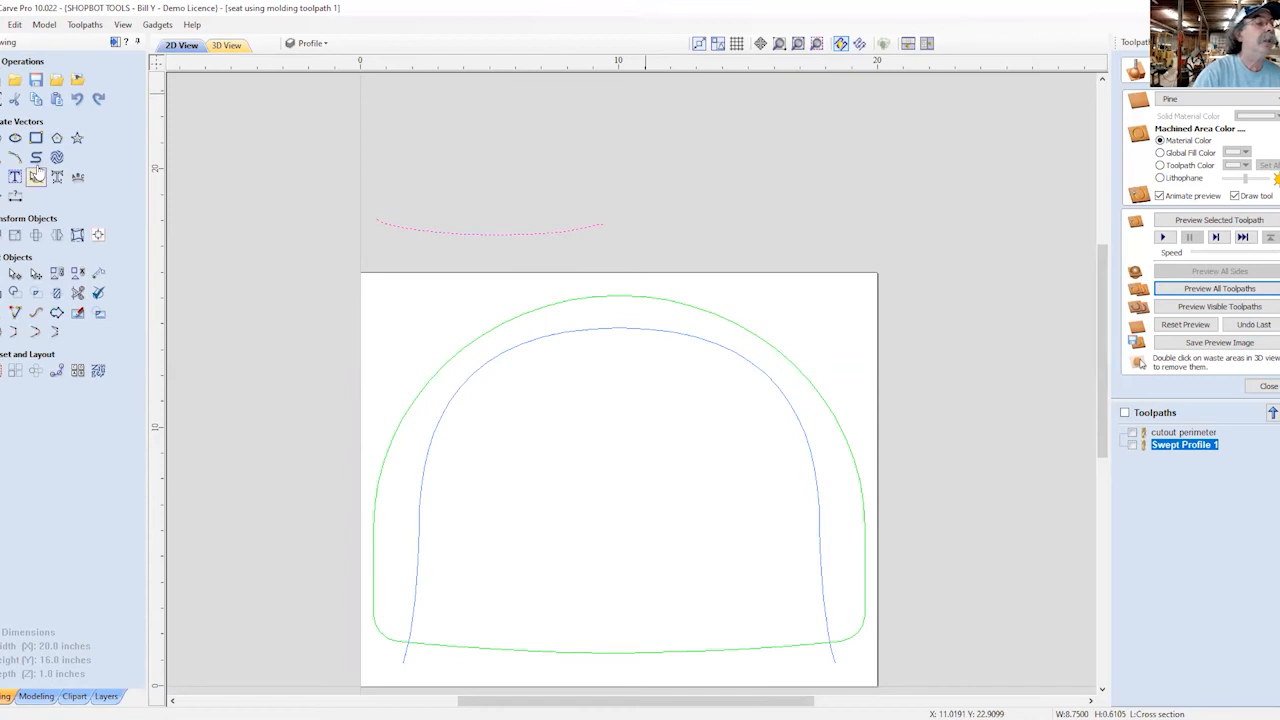
{"action": "left_click", "coordinate": [15, 236]}
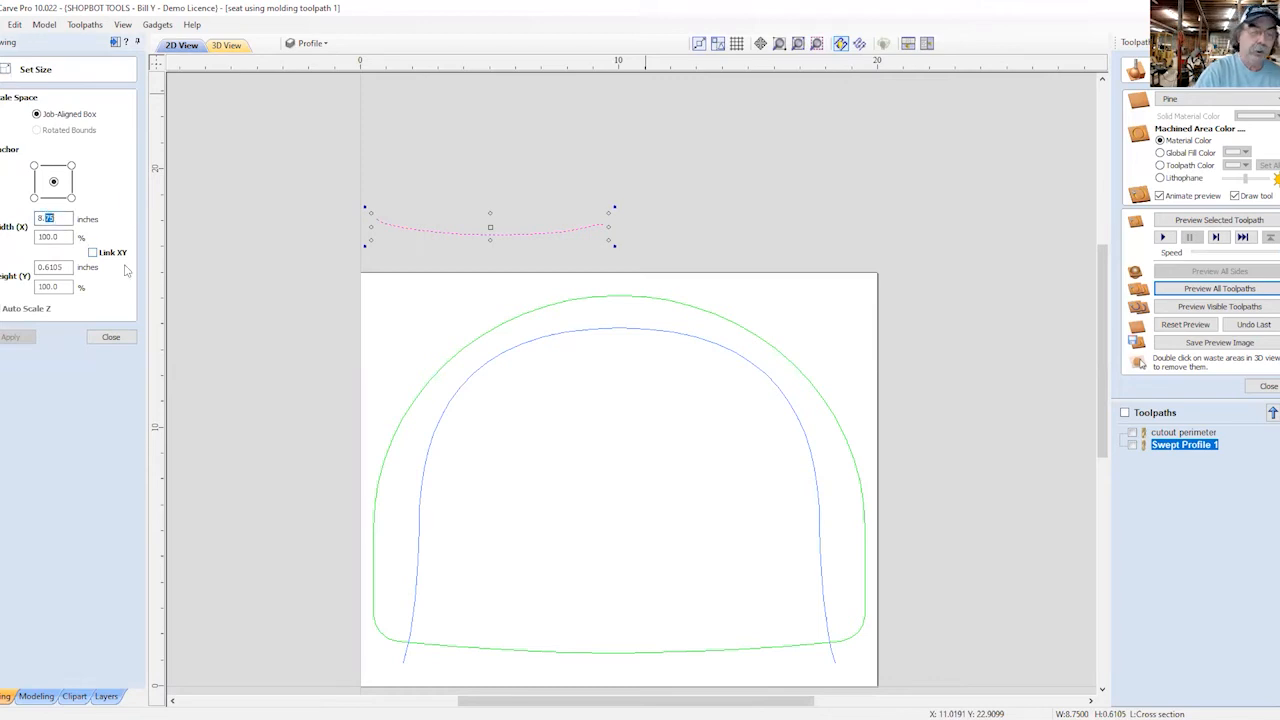
{"action": "type", "text": "8.0"}
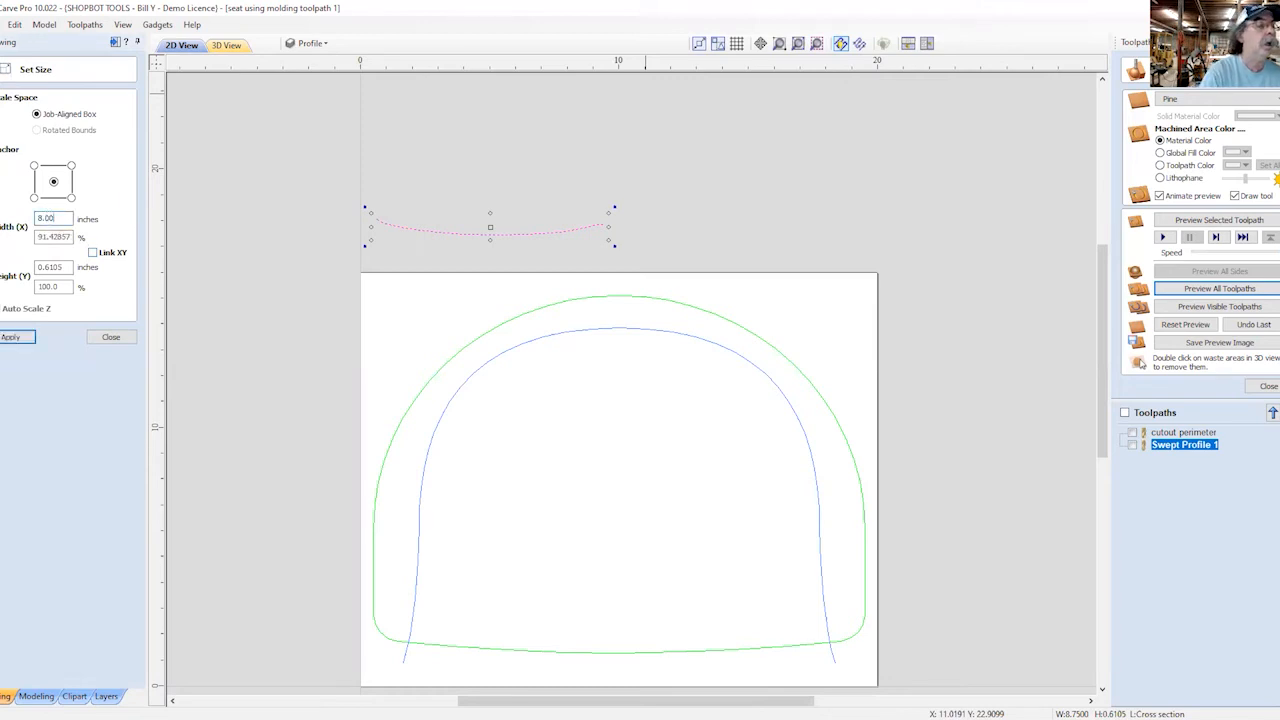
{"action": "left_click", "coordinate": [12, 338]}
{"action": "left_click", "coordinate": [1064, 414]}
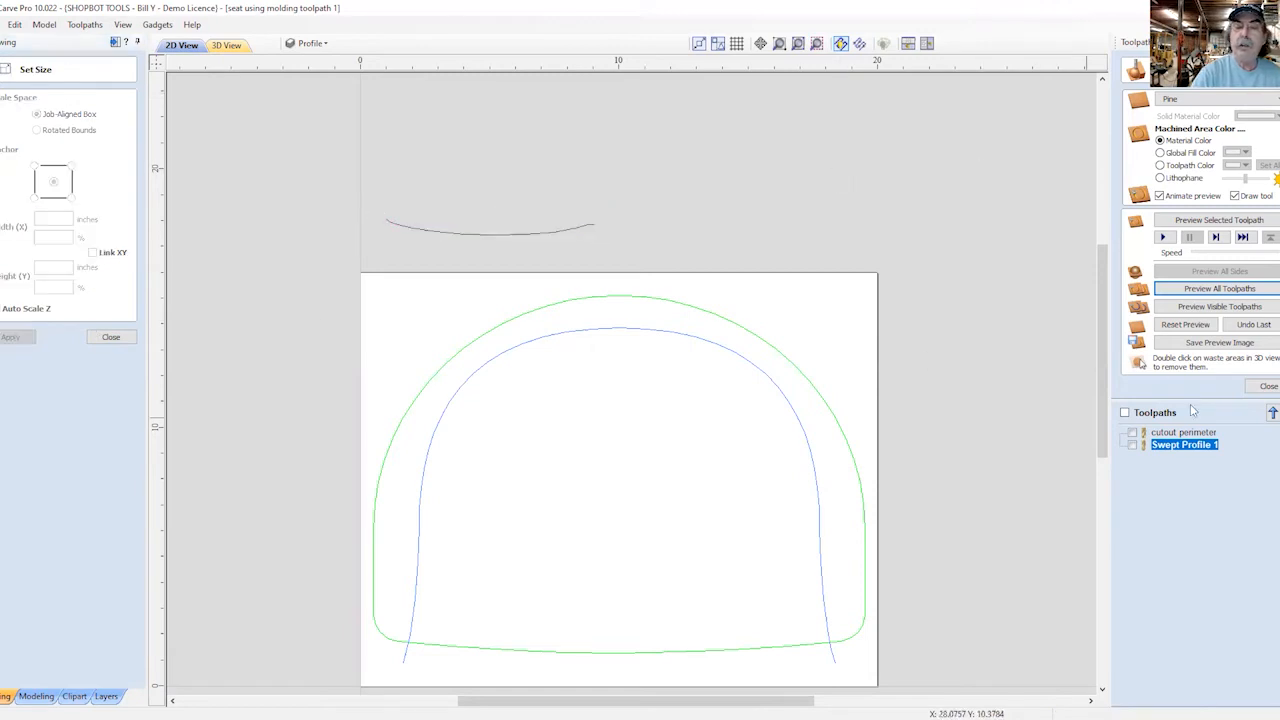
Step: Recalculate the Swept Profile 1 moulding toolpath with the arched vector as drive rail and the narrowed curve as profile
{"action": "double_click", "coordinate": [1156, 446]}
{"action": "left_click", "coordinate": [1262, 387]}
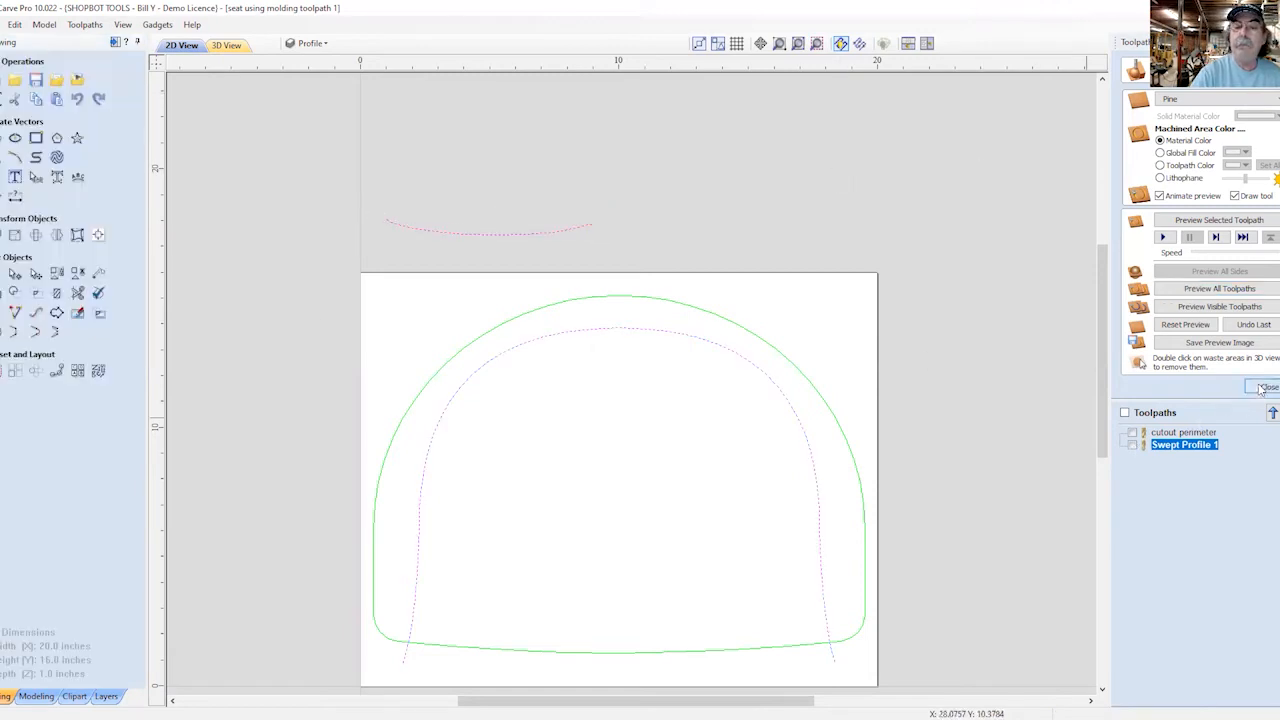
{"action": "left_click", "coordinate": [1132, 348]}
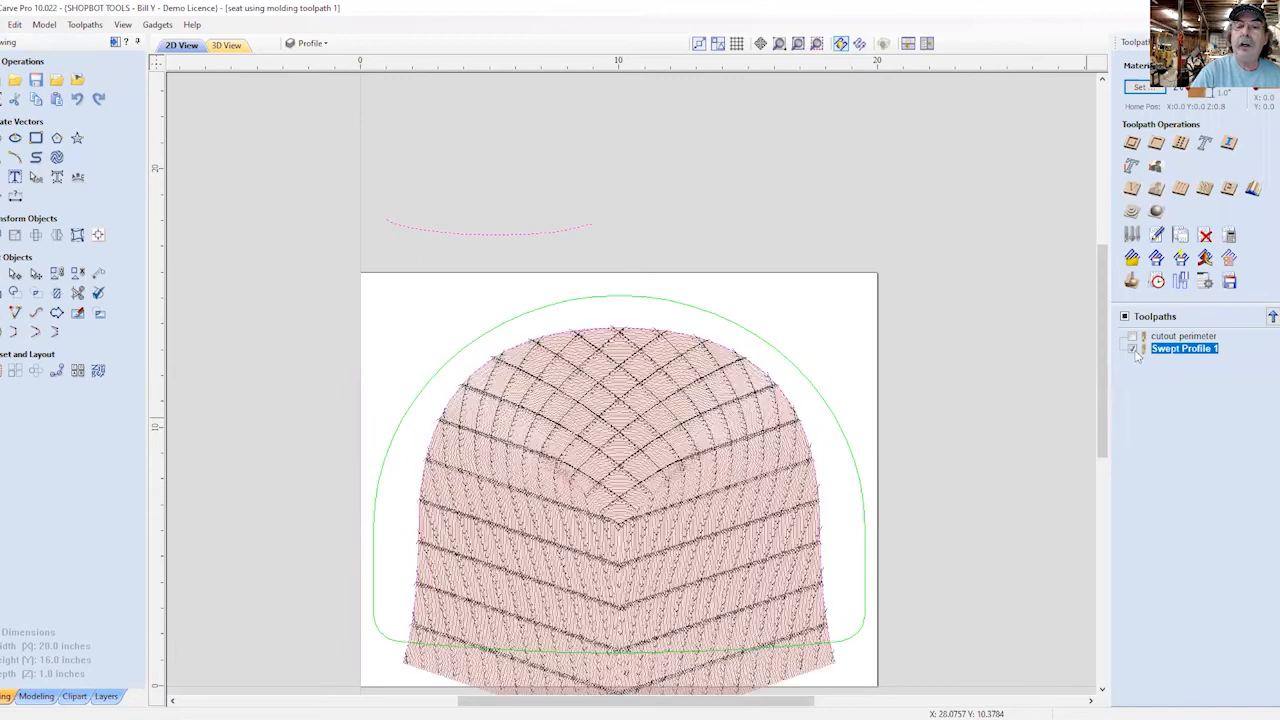
{"action": "left_click", "coordinate": [1157, 235]}
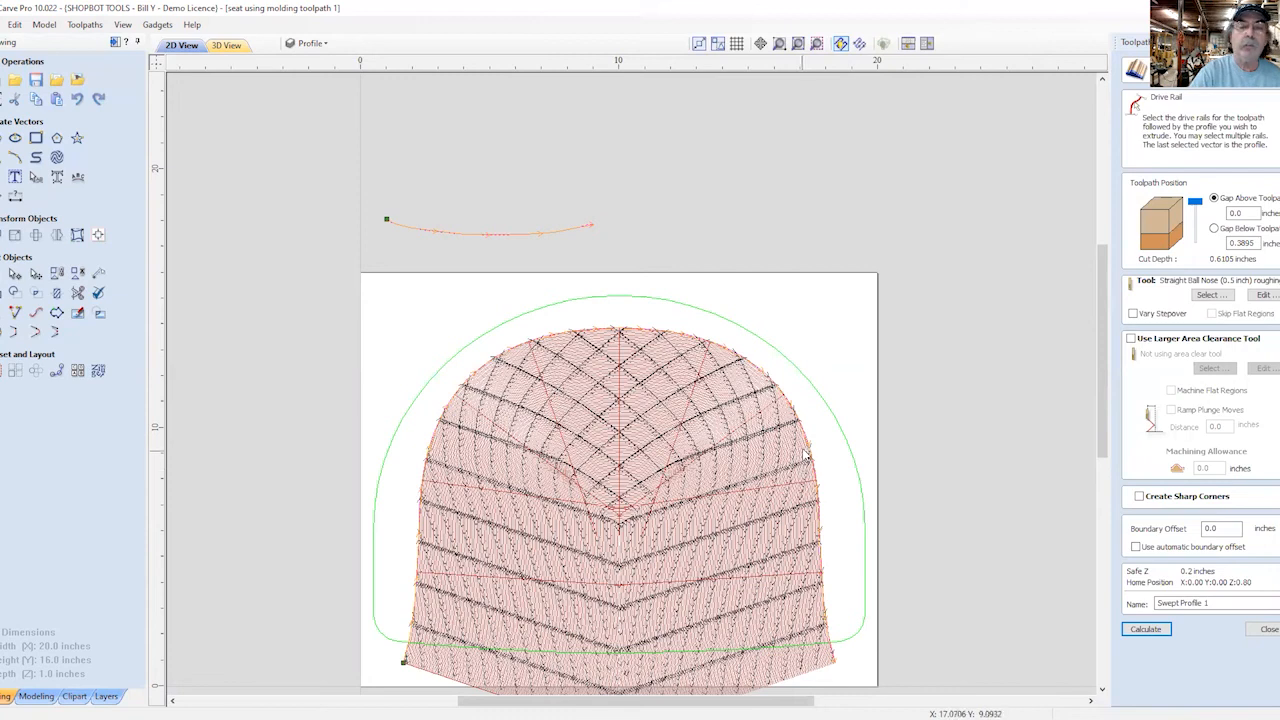
{"action": "left_click", "coordinate": [689, 459]}
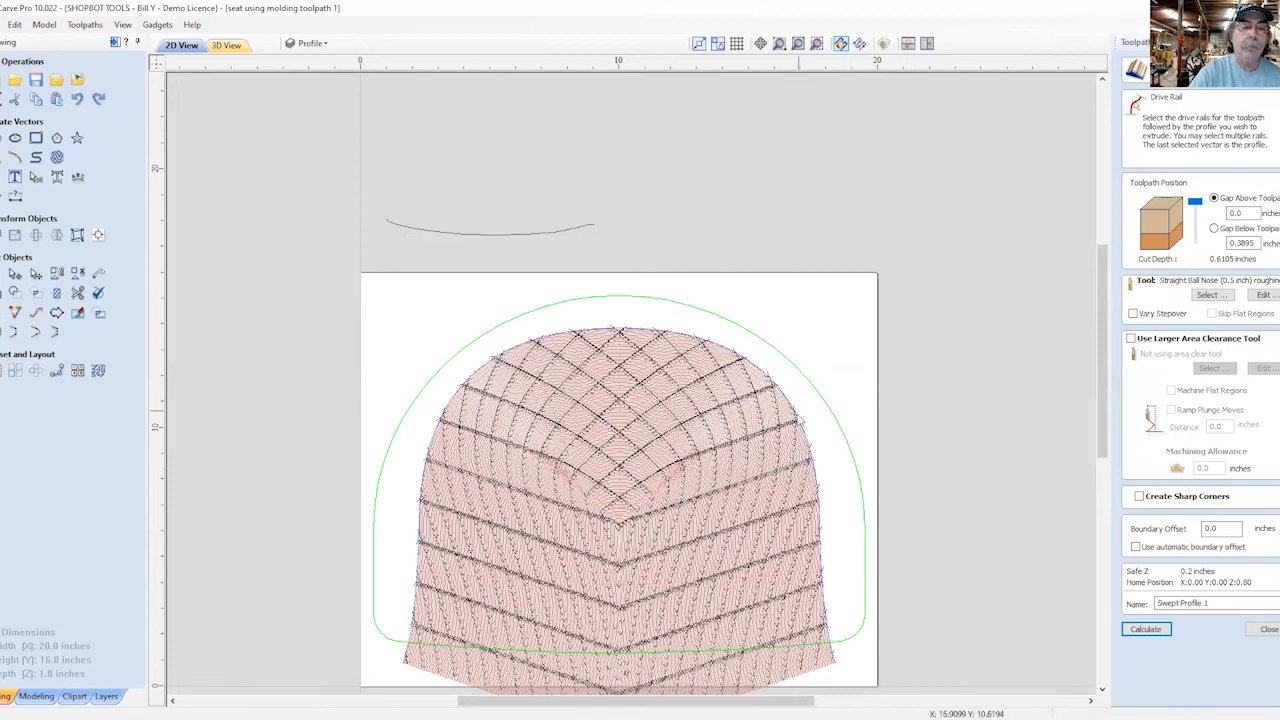
{"action": "left_click", "coordinate": [575, 231]}
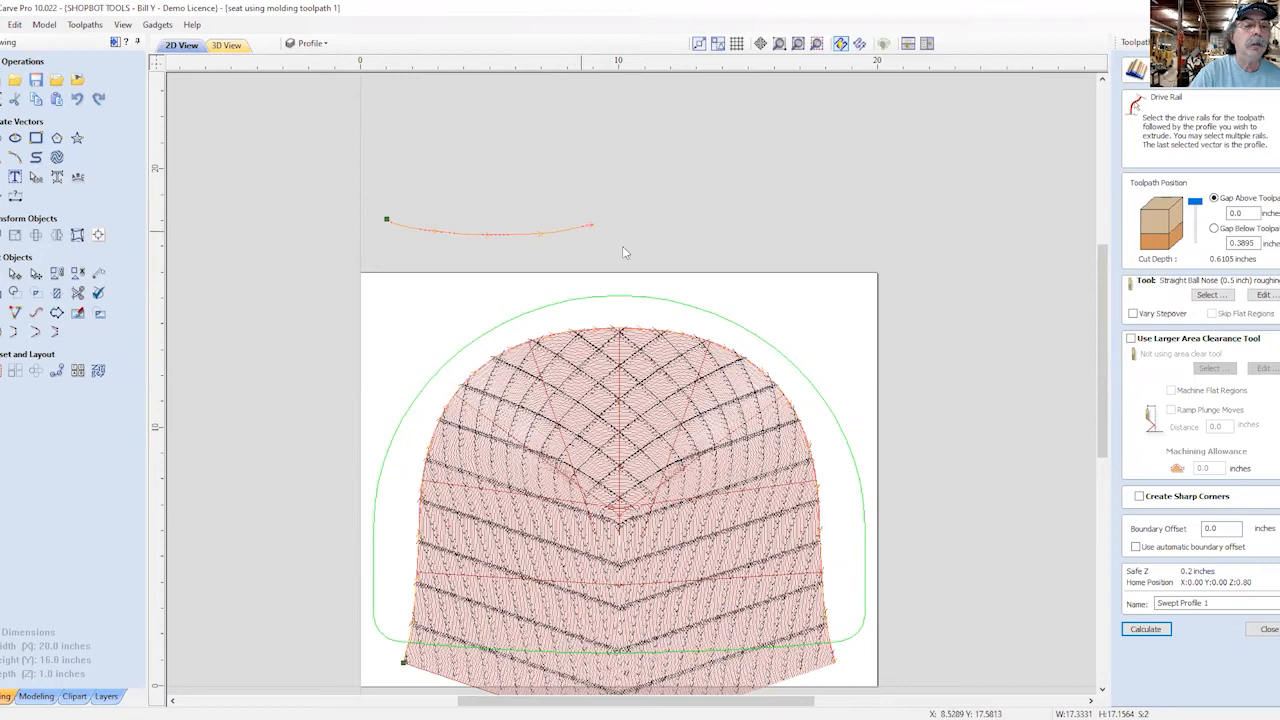
{"action": "left_click", "coordinate": [1146, 630]}
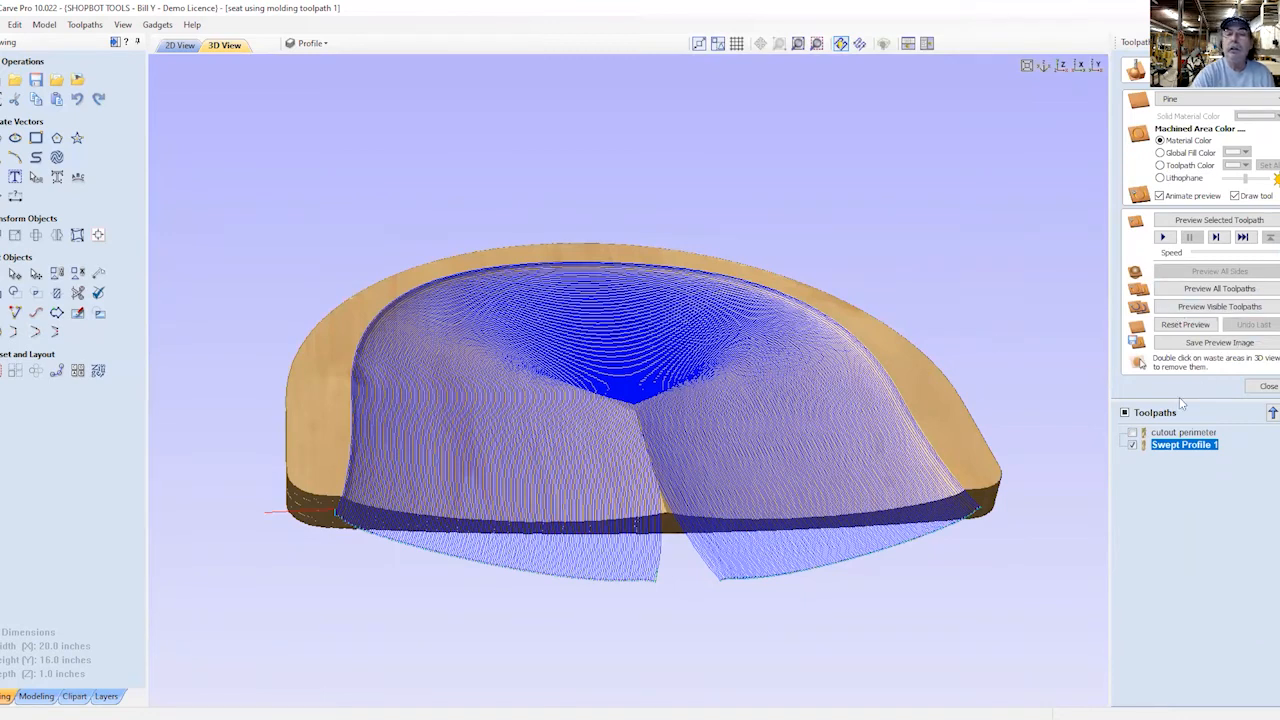
Step: Reset the preview, simulate all toolpaths again, remove the surrounding waste and examine the central ridge at the seat's front edge
{"action": "left_click", "coordinate": [1194, 325]}
{"action": "left_click", "coordinate": [1233, 289]}
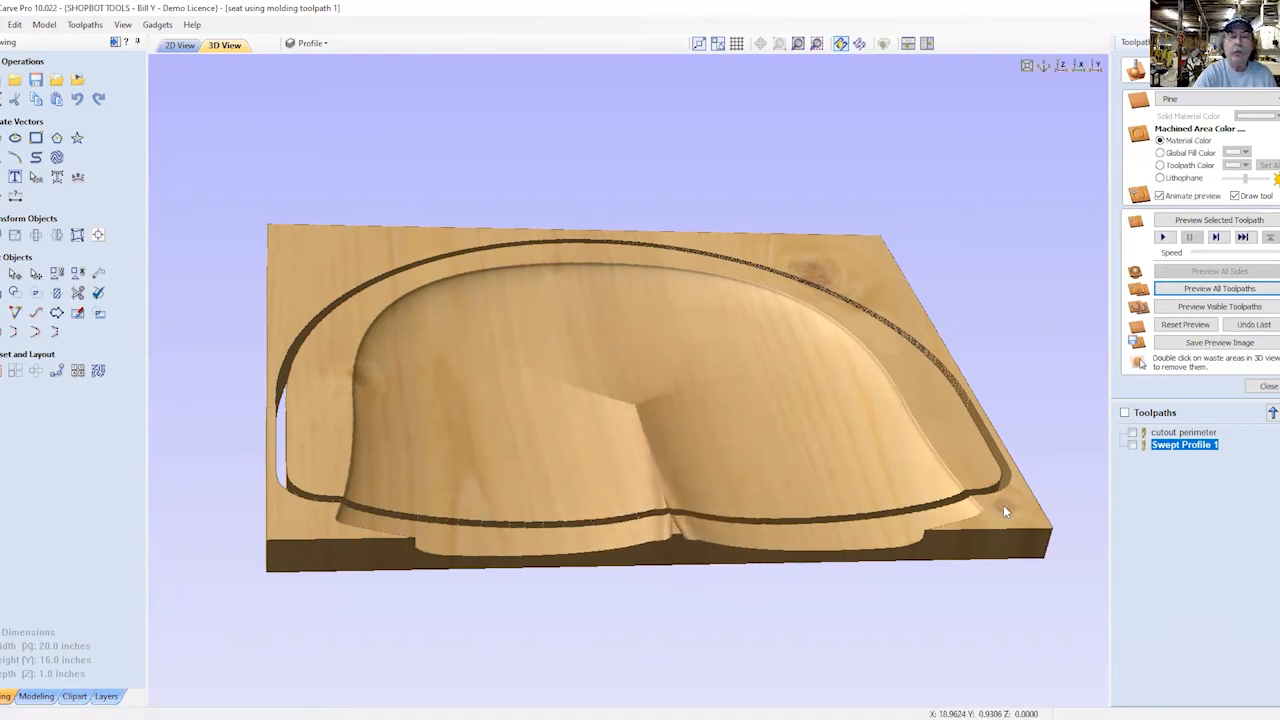
{"action": "double_click", "coordinate": [1001, 504]}
{"action": "left_click_drag", "start_coordinate": [763, 529], "coordinate": [611, 403]}
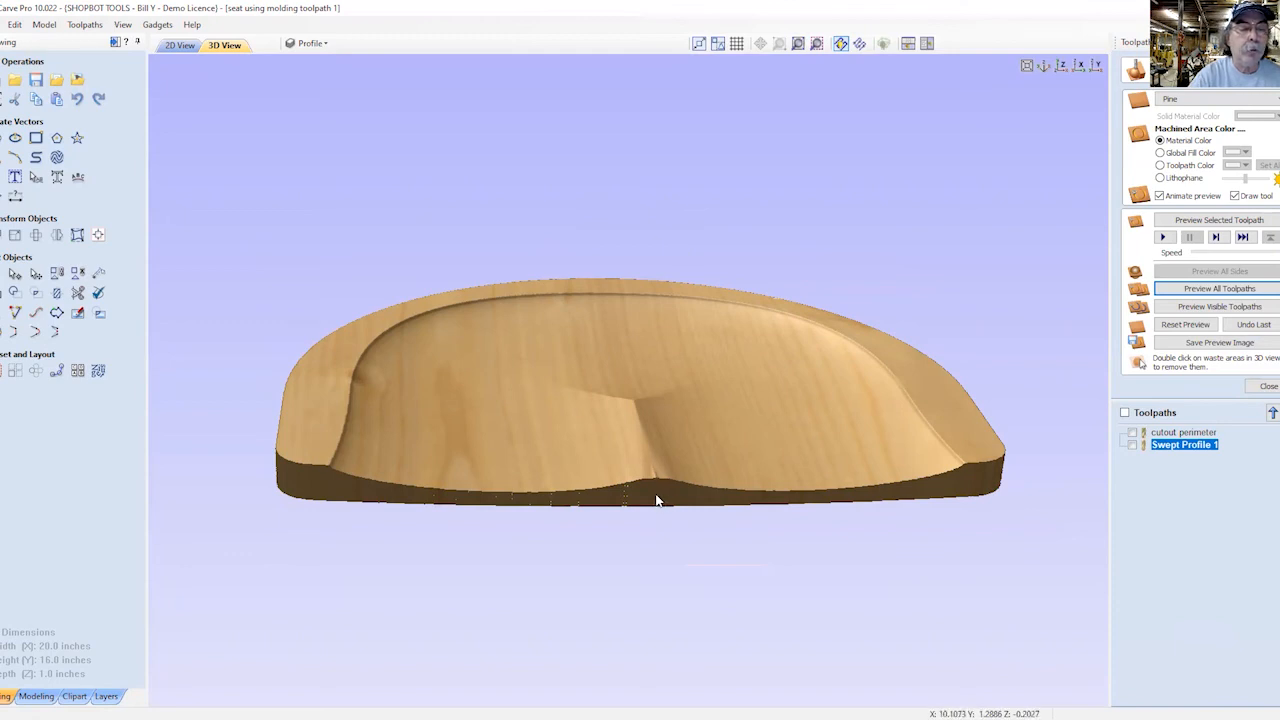
{"action": "scroll", "coordinate": [656, 500], "scroll_direction": "up", "scroll_amount": 4}
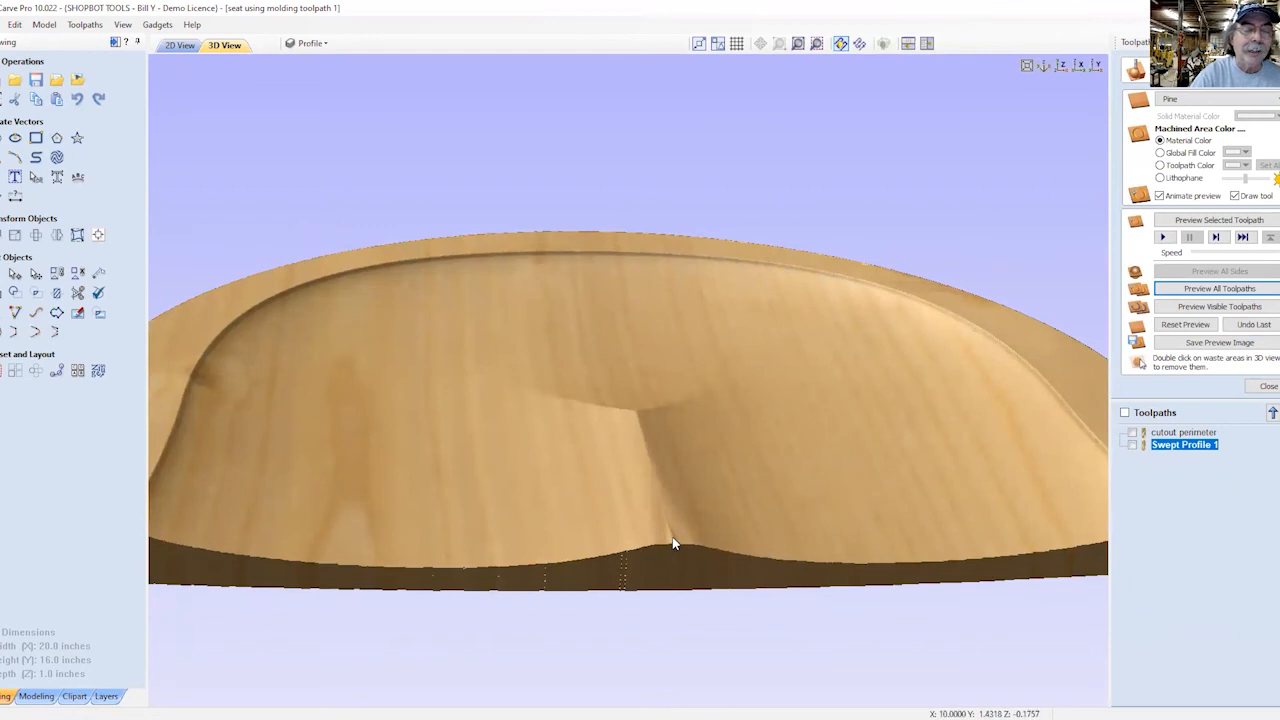
Step: Undo the profile curve's width change and its most recent node edits in the 2D drawing
{"action": "left_click", "coordinate": [177, 46]}
{"action": "scroll", "coordinate": [580, 238], "scroll_direction": "up", "scroll_amount": 7}
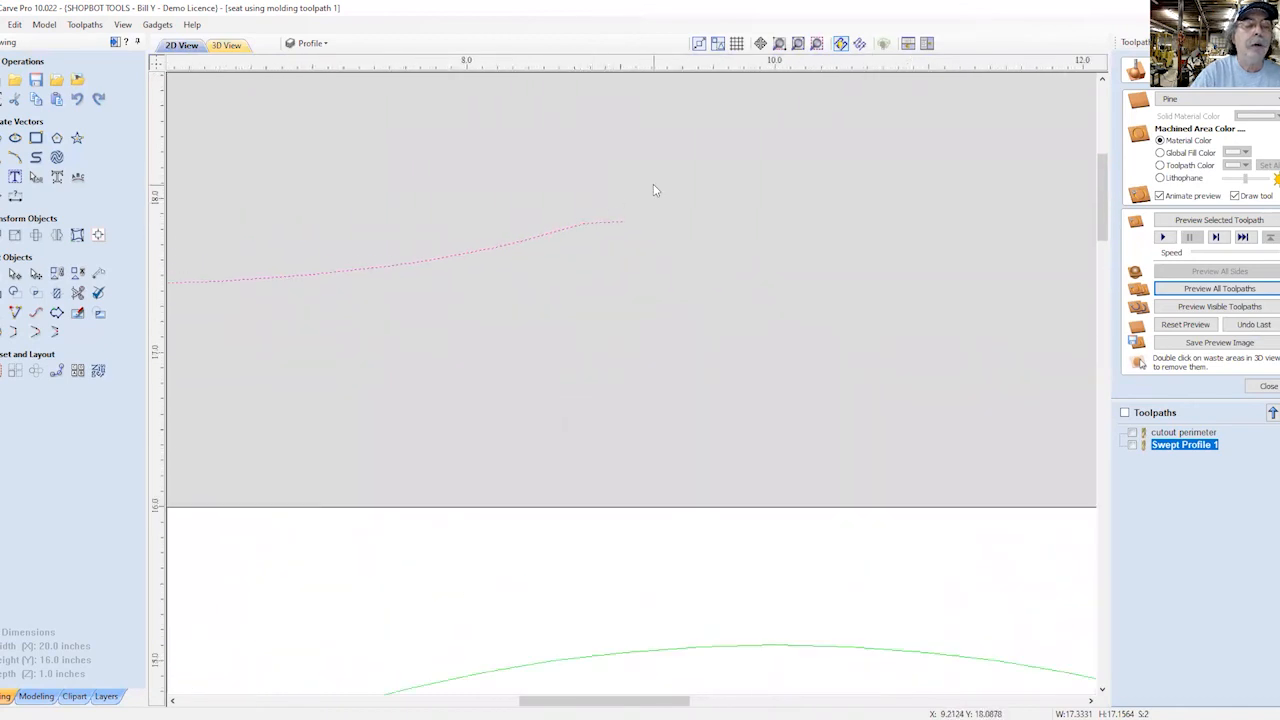
{"action": "left_click", "coordinate": [736, 180]}
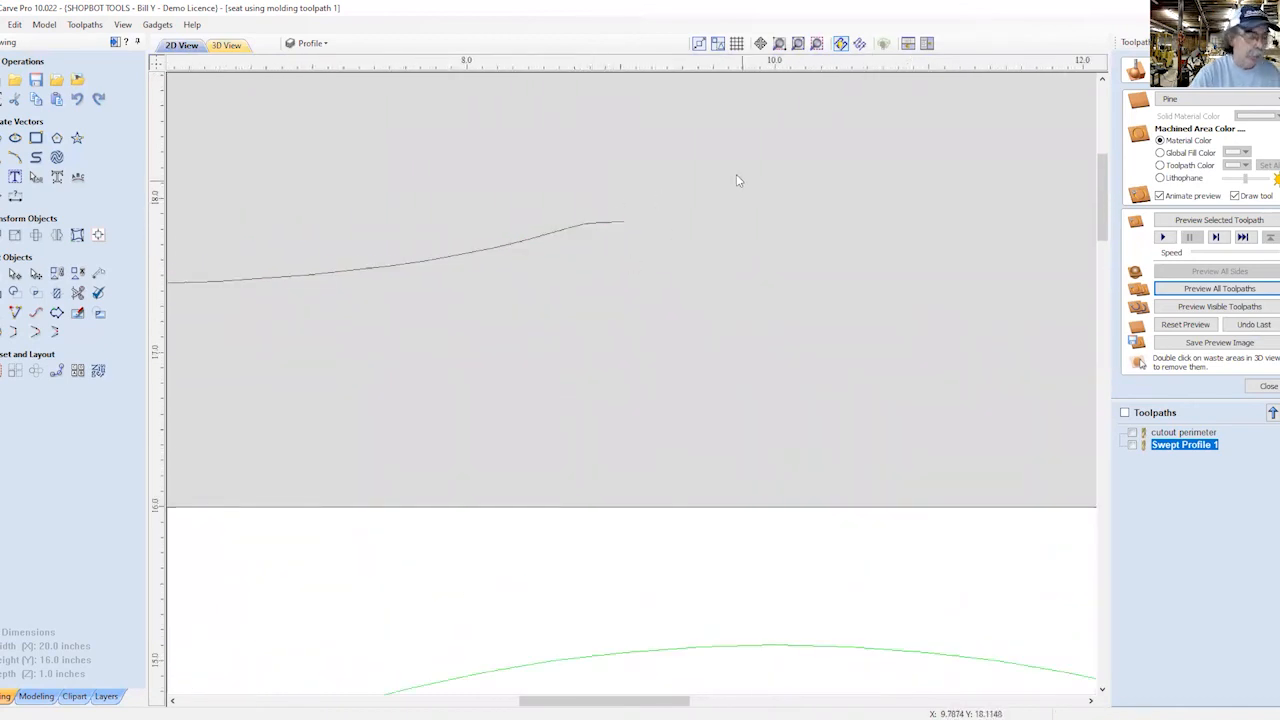
{"action": "key", "text": "ctrl+z"}
{"action": "key", "text": "ctrl+z"}
{"action": "key", "text": "ctrl+z"}
{"action": "key", "text": "ctrl+z"}
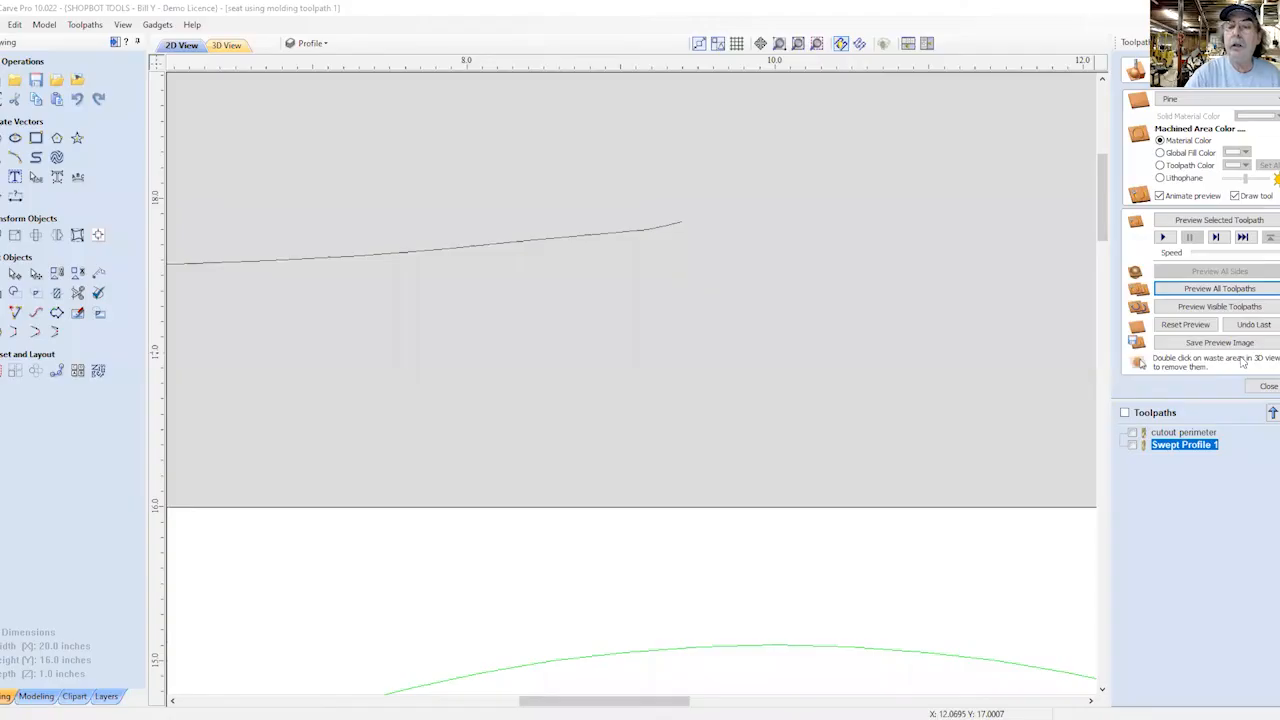
Step: Recalculate the Swept Profile 1 toolpath and open the summary of estimated machining times for all toolpaths
{"action": "left_click", "coordinate": [1146, 630]}
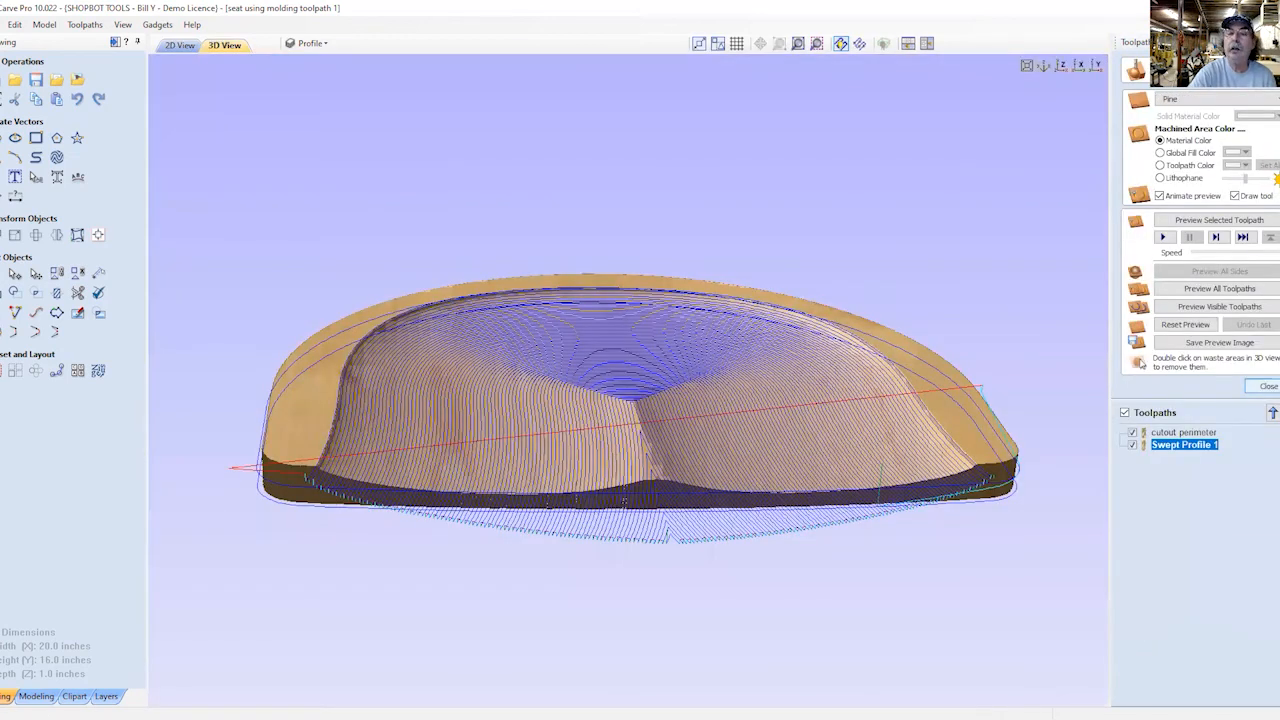
{"action": "left_click", "coordinate": [1268, 386]}
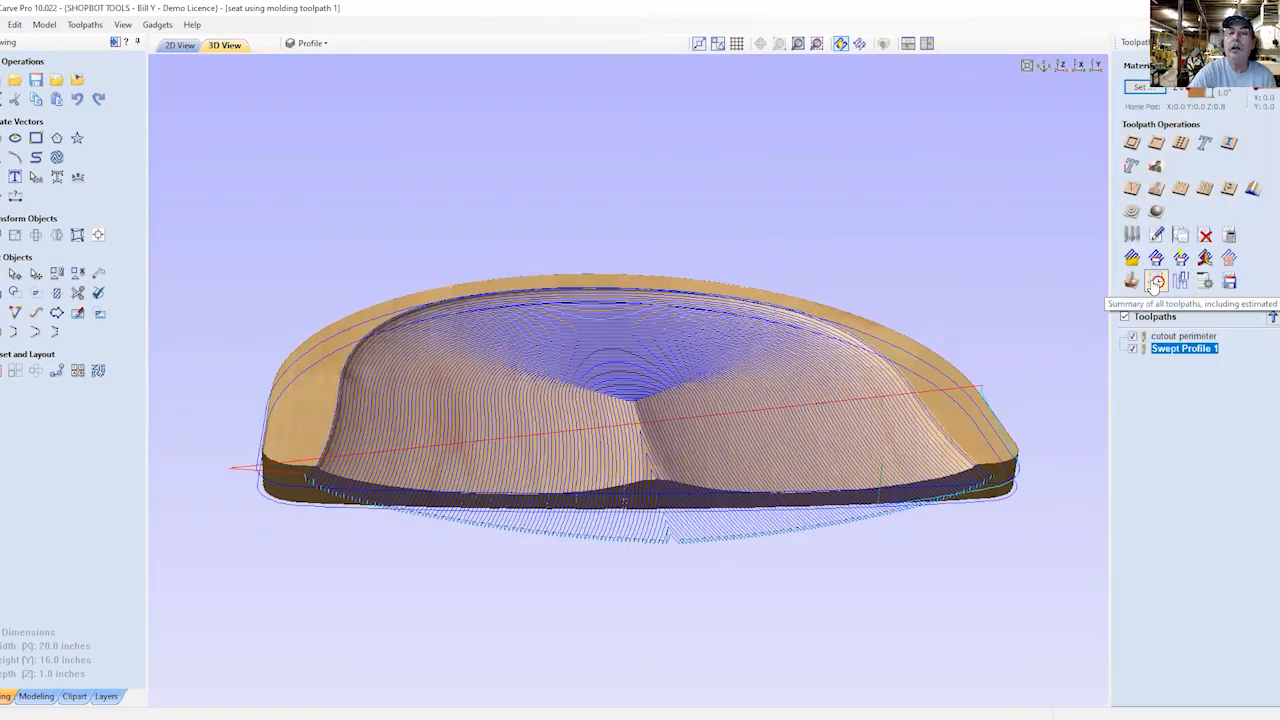
{"action": "left_click", "coordinate": [1155, 282]}
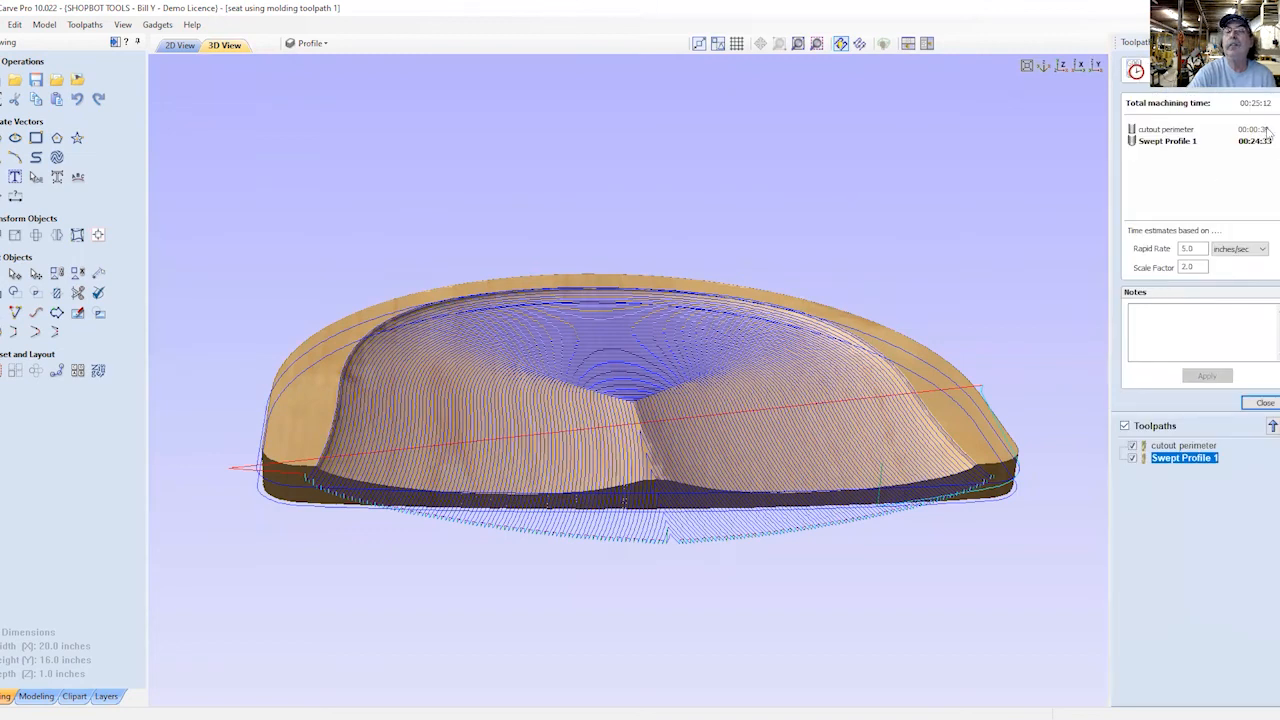